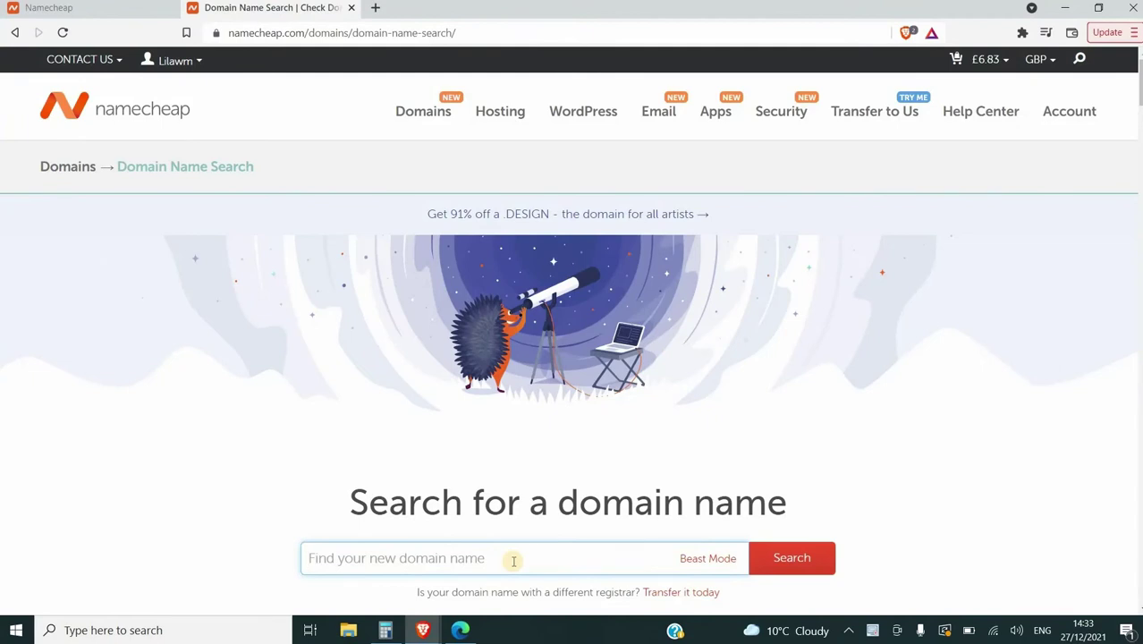
Search Namecheap for available 'e-wealthscience' domains
text(e-wea)
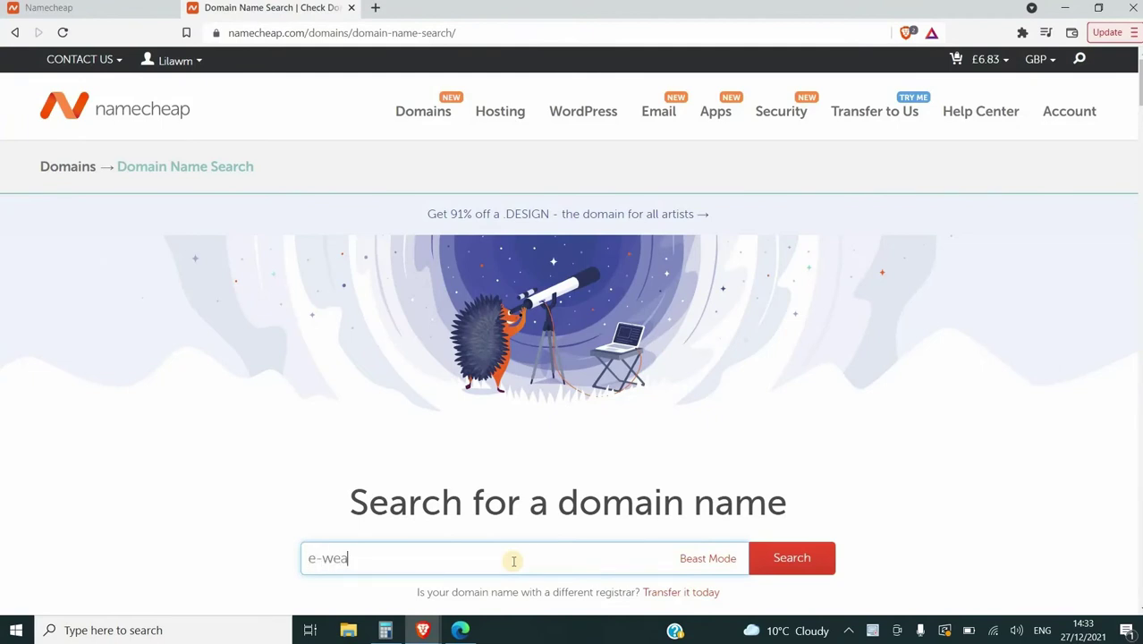
text(lthscience)
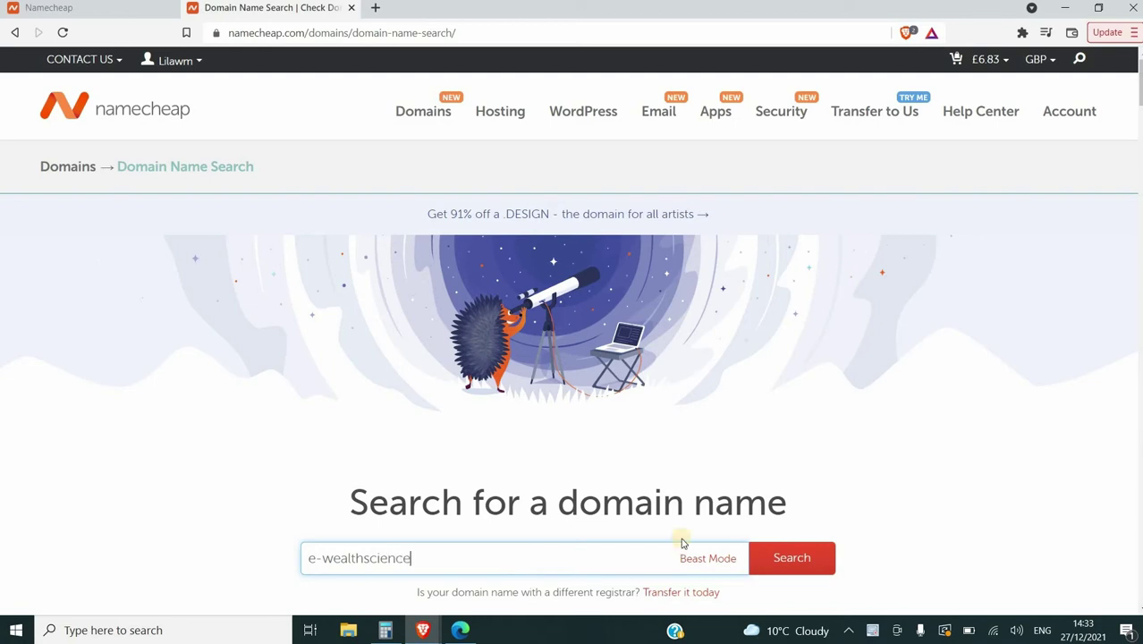
click(795, 562)
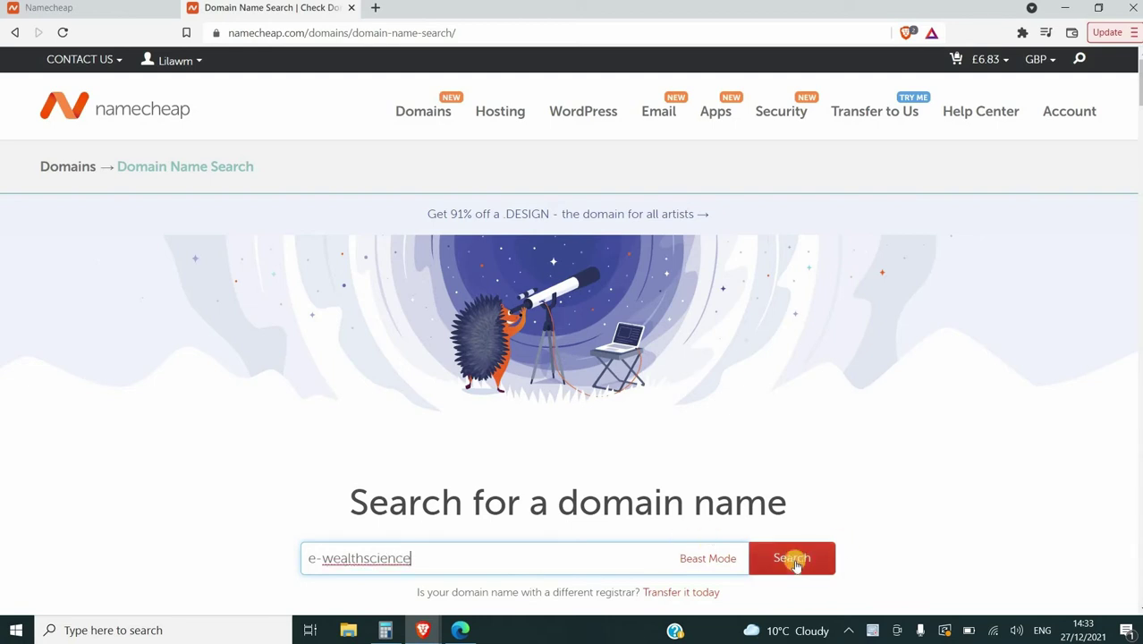
click(795, 562)
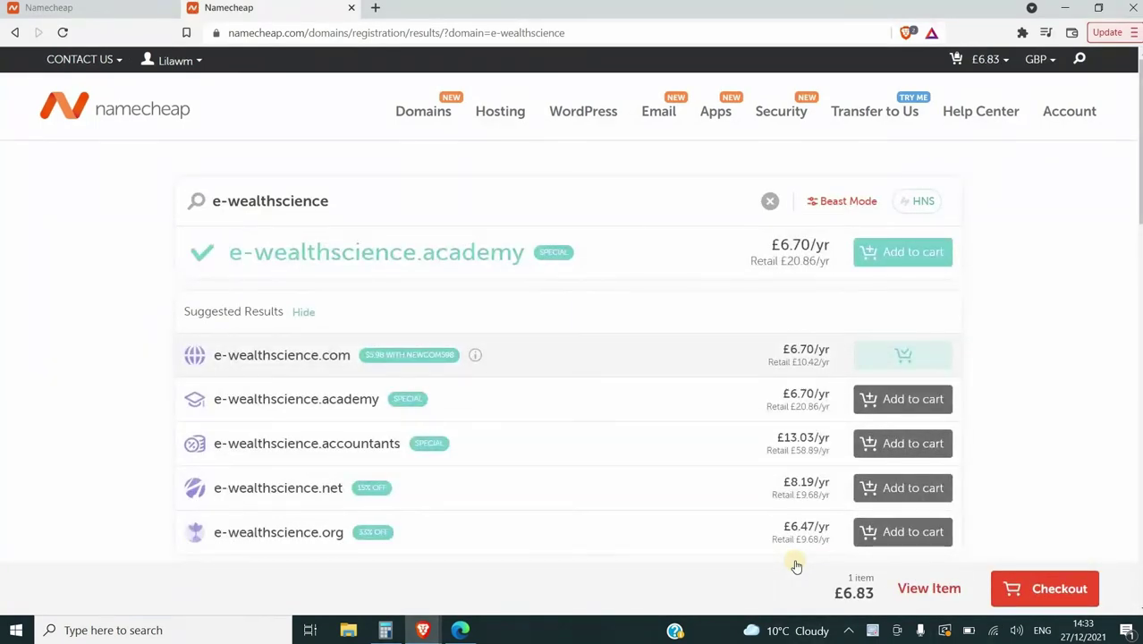
Open the shopping cart holding e-wealthscience.com
mouse_move(476, 357)
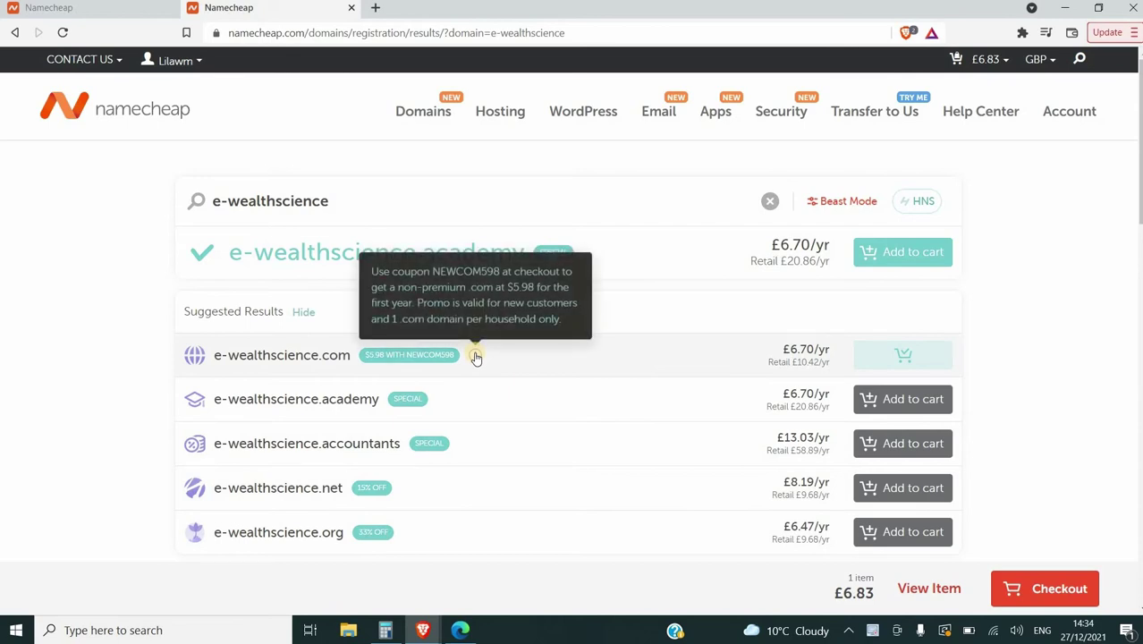
mouse_move(984, 59)
click(946, 204)
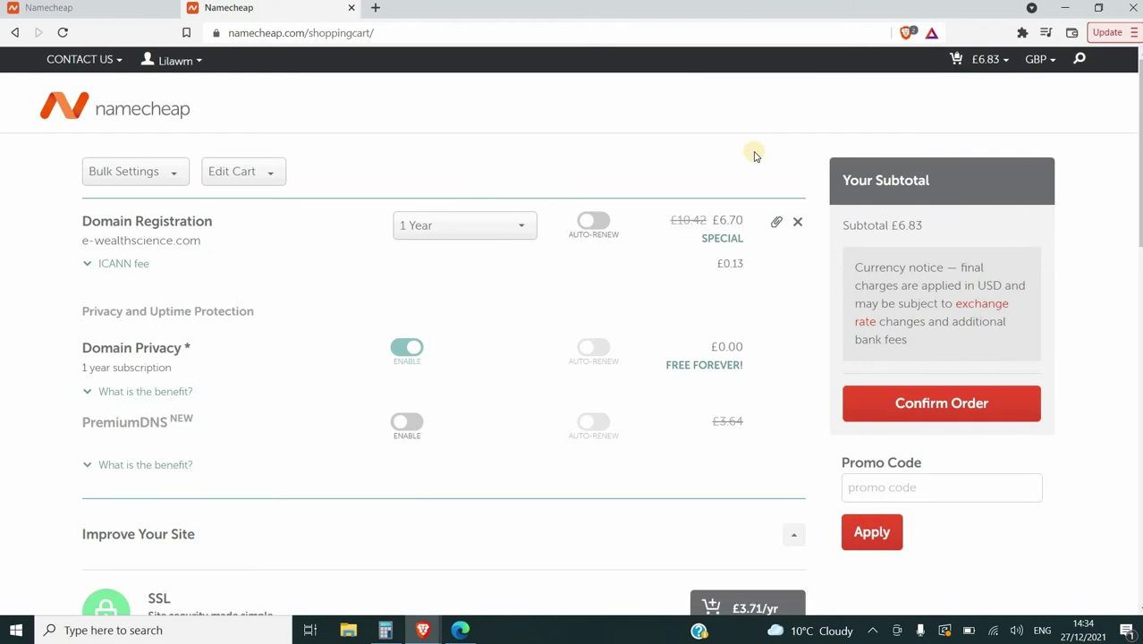
Apply promo code NEWCOM598 to the e-wealthscience.com order
click(892, 493)
text(NEWCOM5)
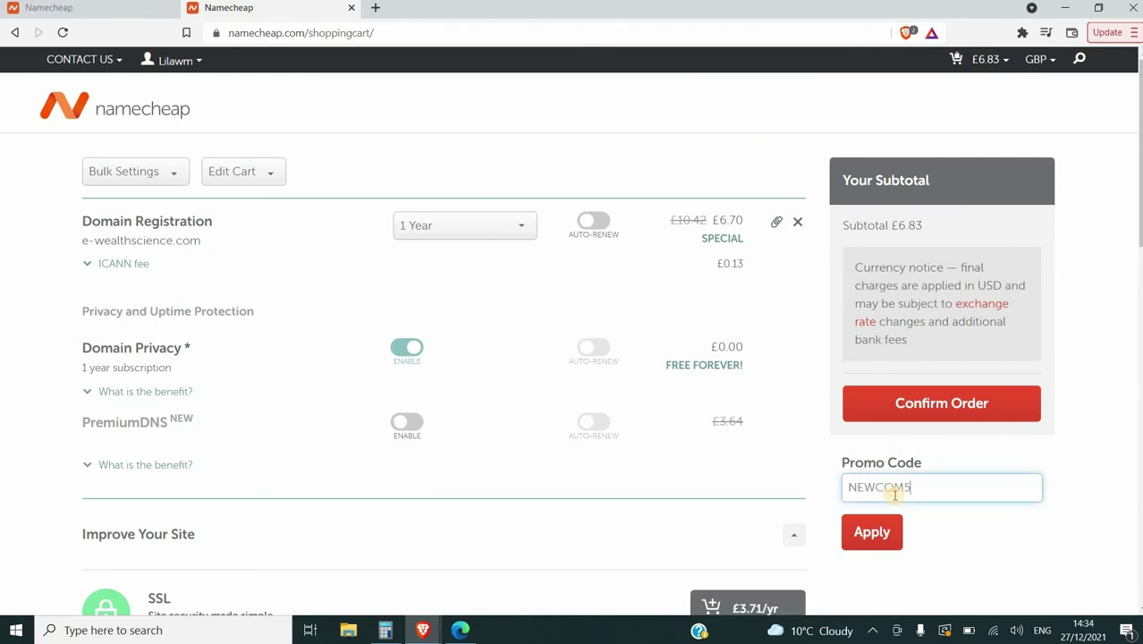
text(98)
click(873, 532)
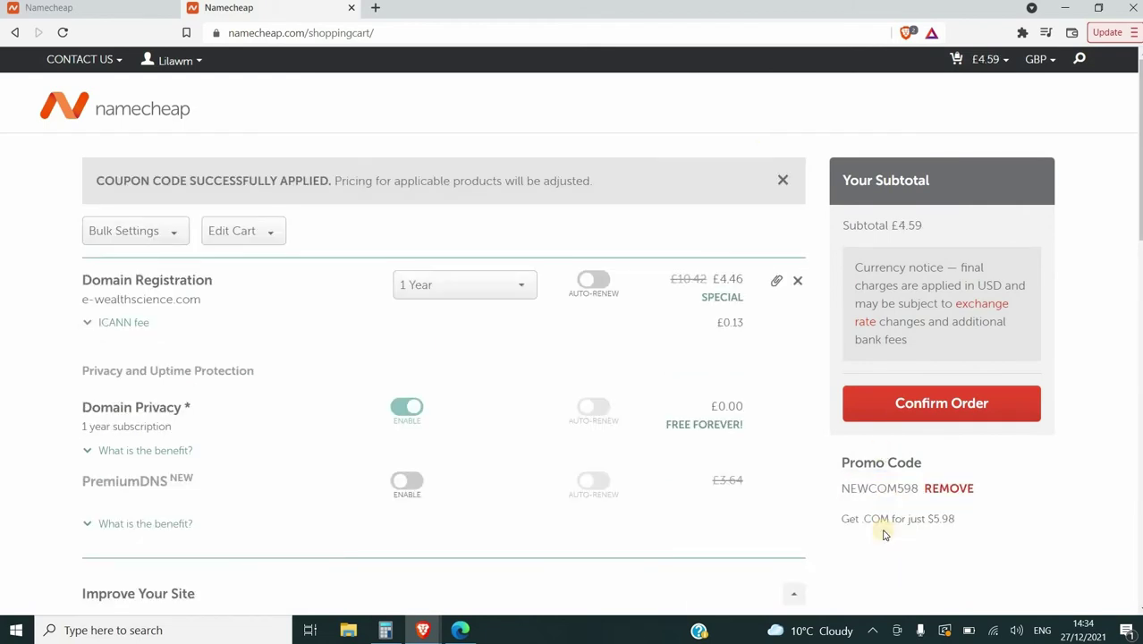
Keep the registration at 1 Year and move down to confirm the order
click(521, 286)
click(625, 222)
scroll(828, 473, down, 1)
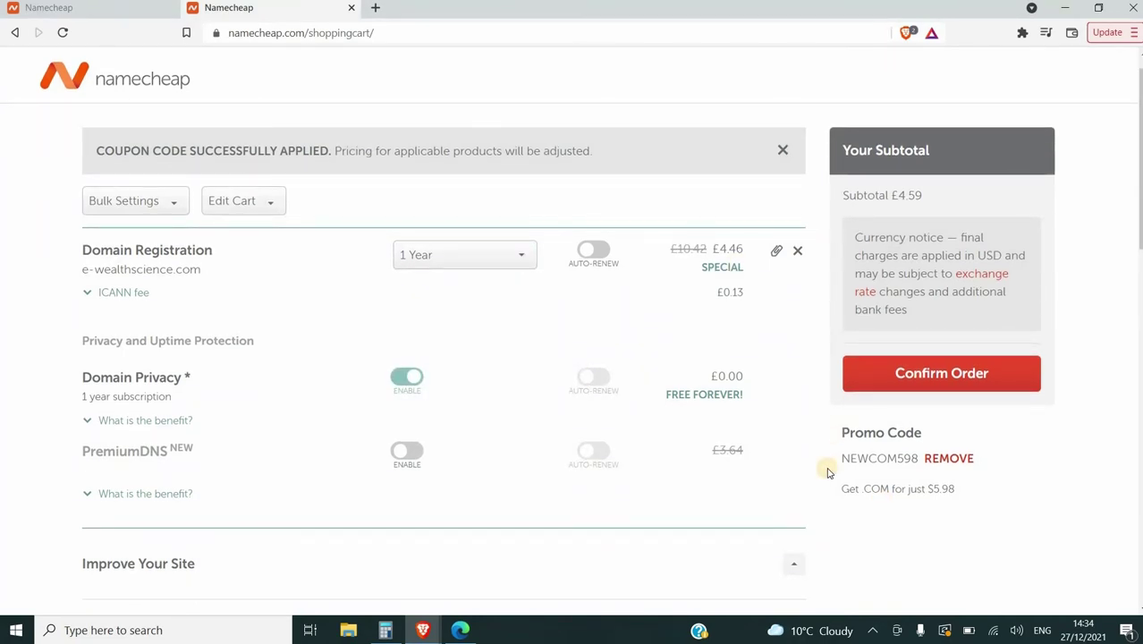
scroll(828, 473, down, 3)
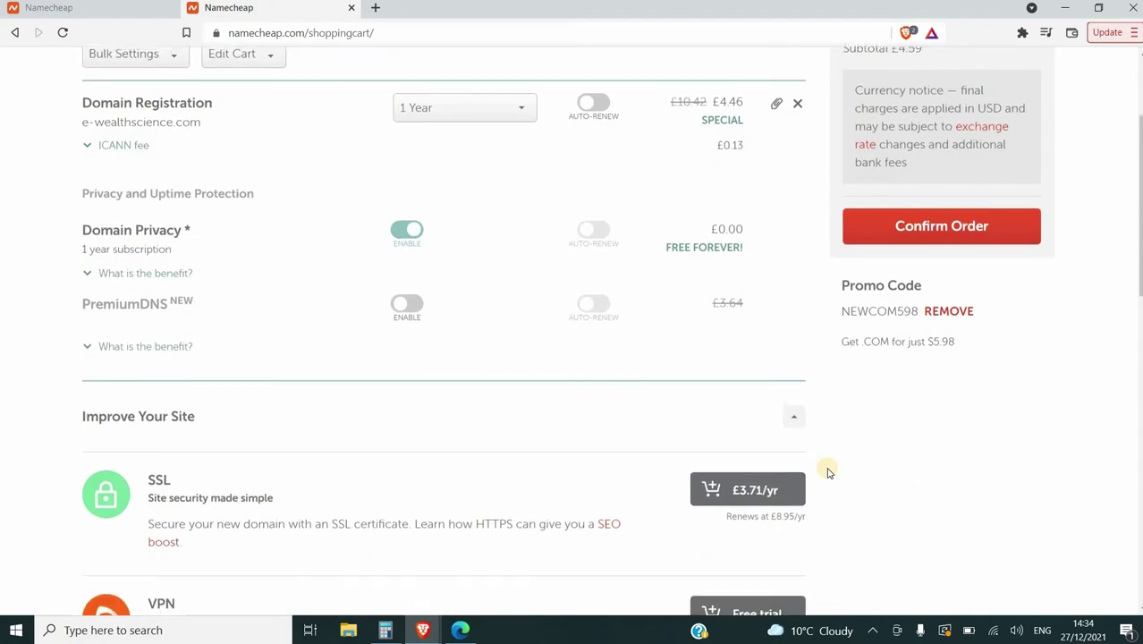
scroll(829, 473, down, 1)
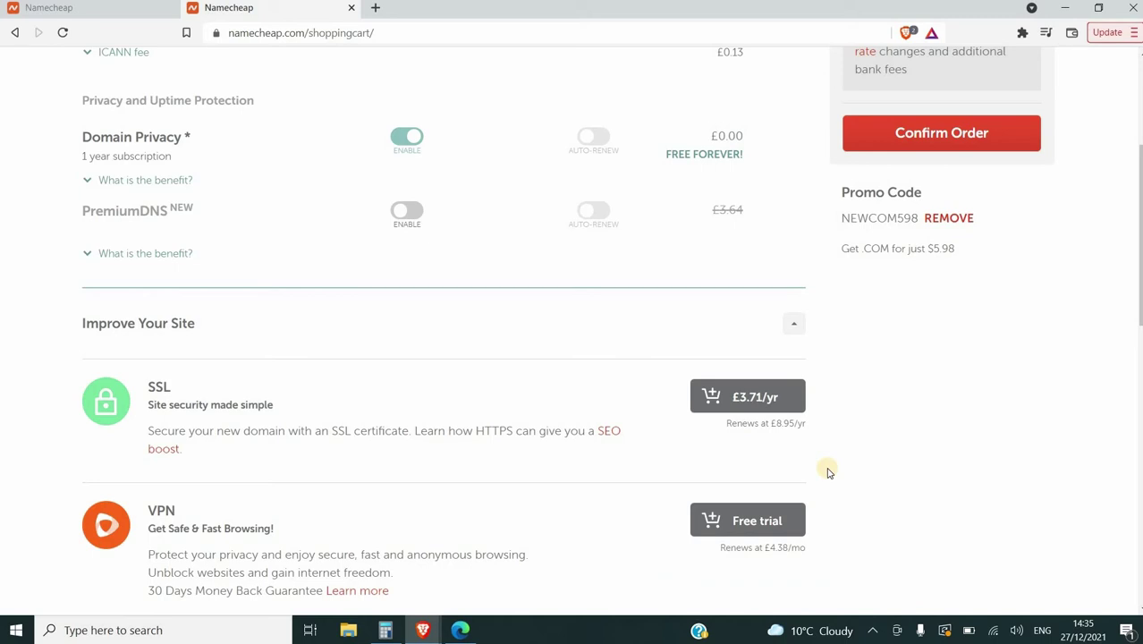
scroll(828, 474, down, 9)
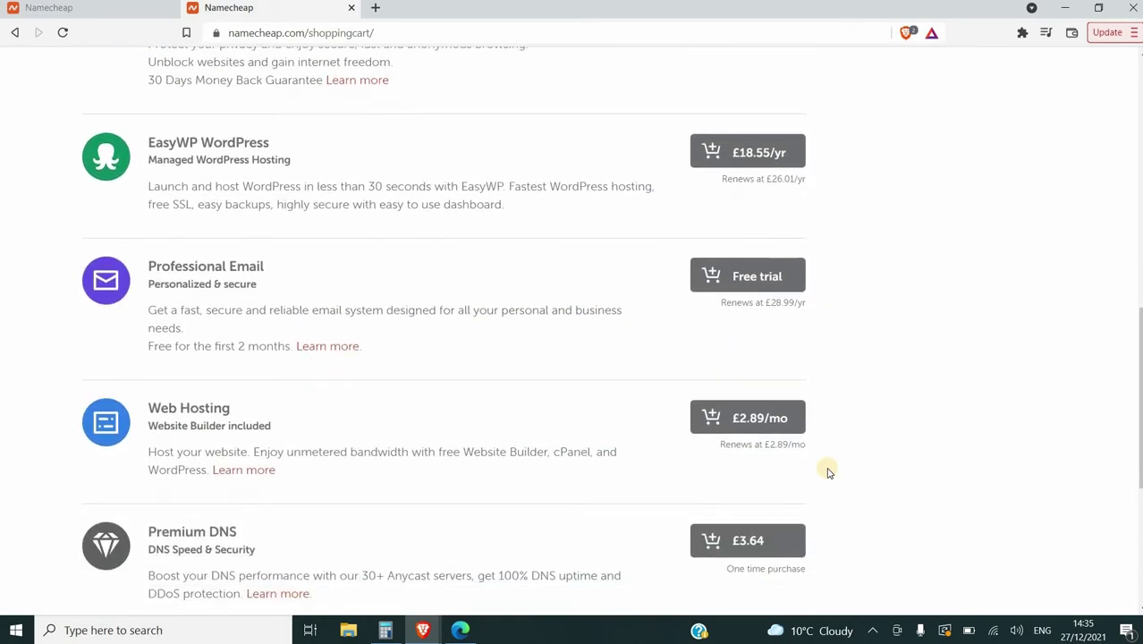
scroll(829, 473, down, 4)
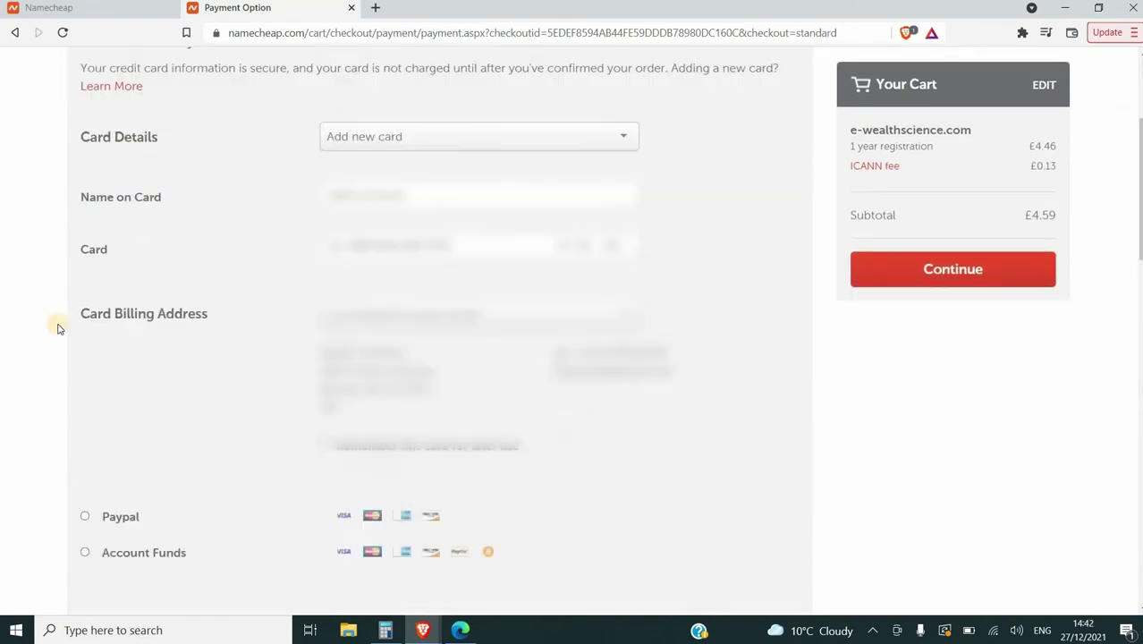
Continue from payment details to order review and pay for e-wealthscience.com
scroll(56, 327, down, 5)
click(132, 442)
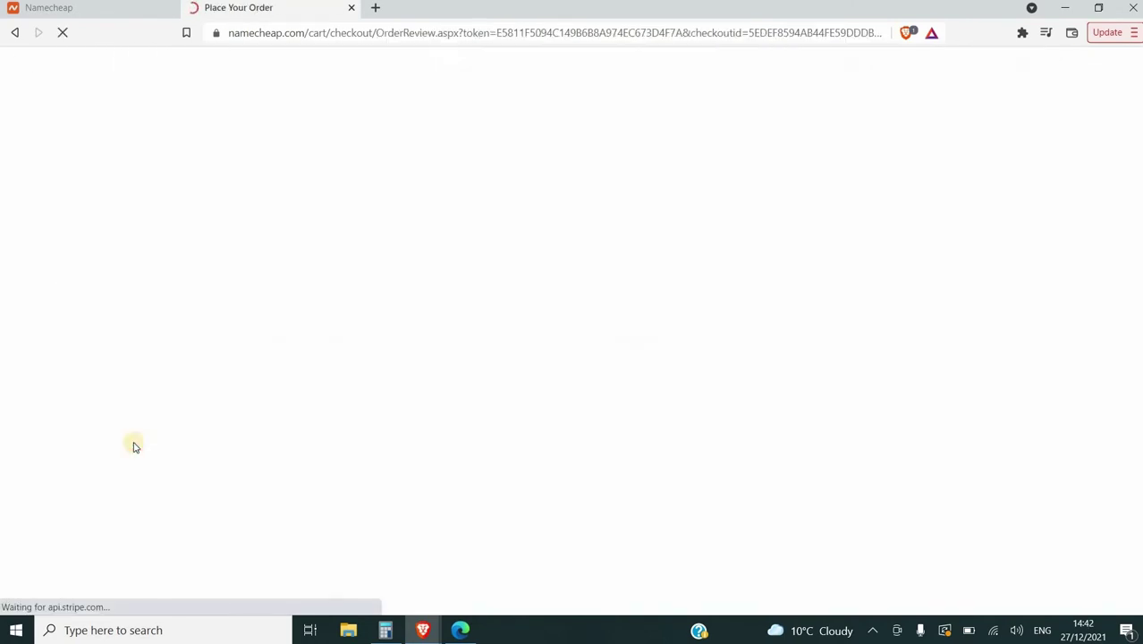
scroll(910, 406, down, 6)
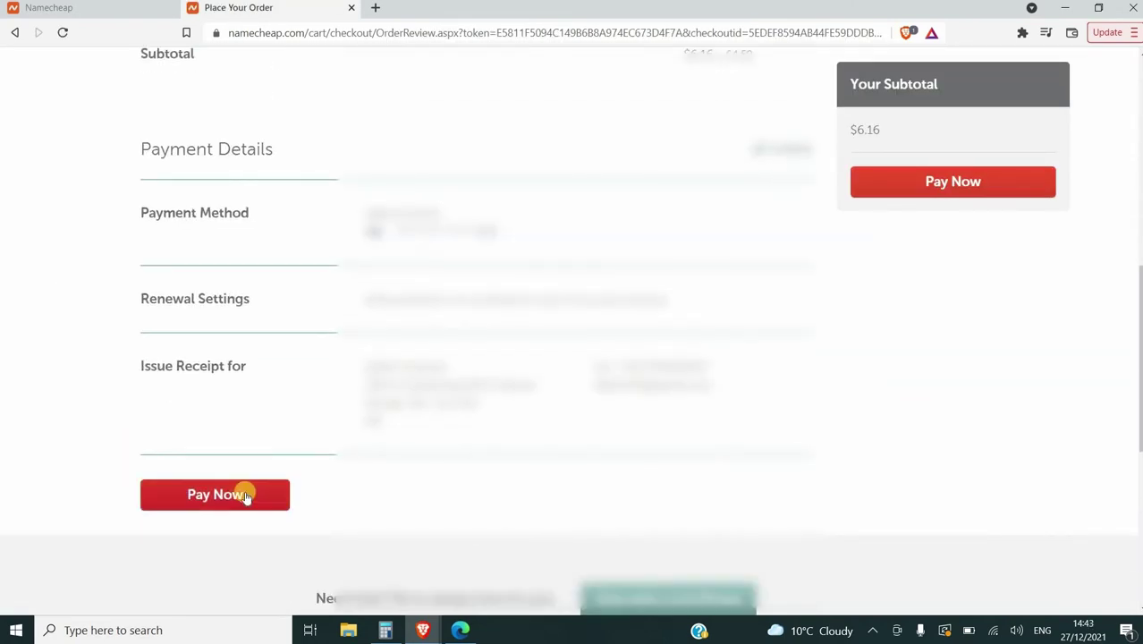
click(242, 493)
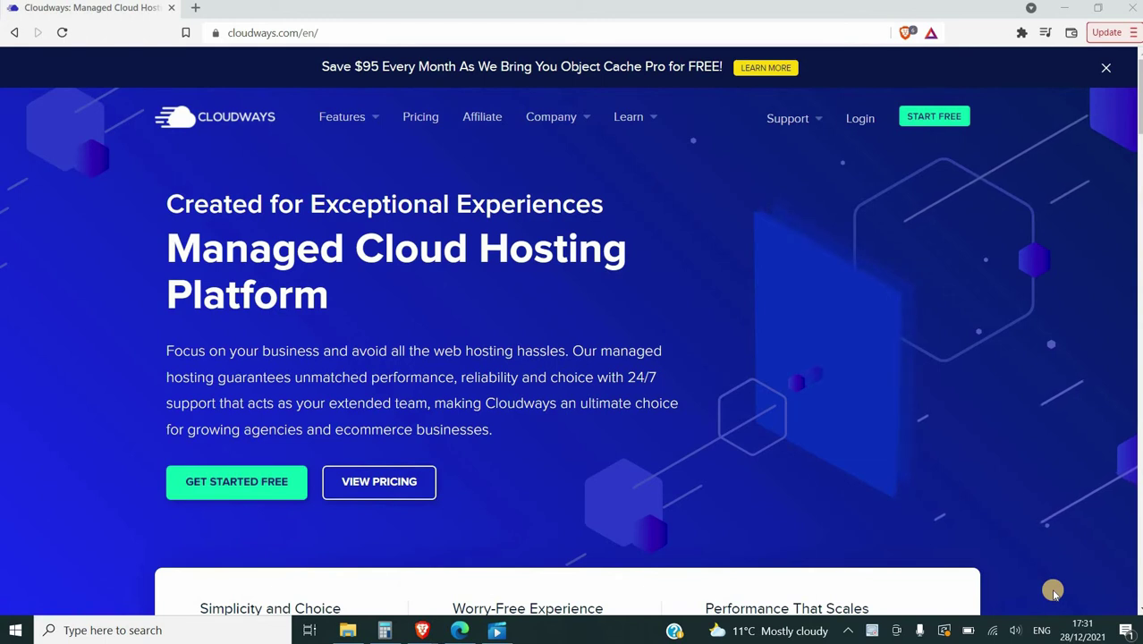
Focus the browser and go to Pricing in the Cloudways navigation bar
click(1054, 594)
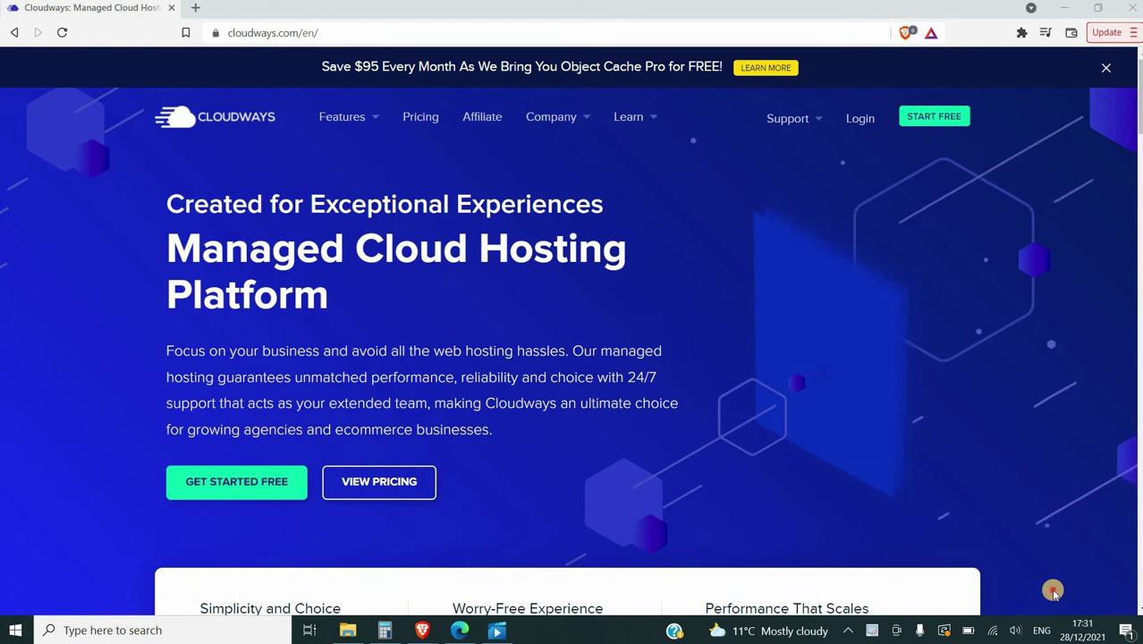
click(1055, 594)
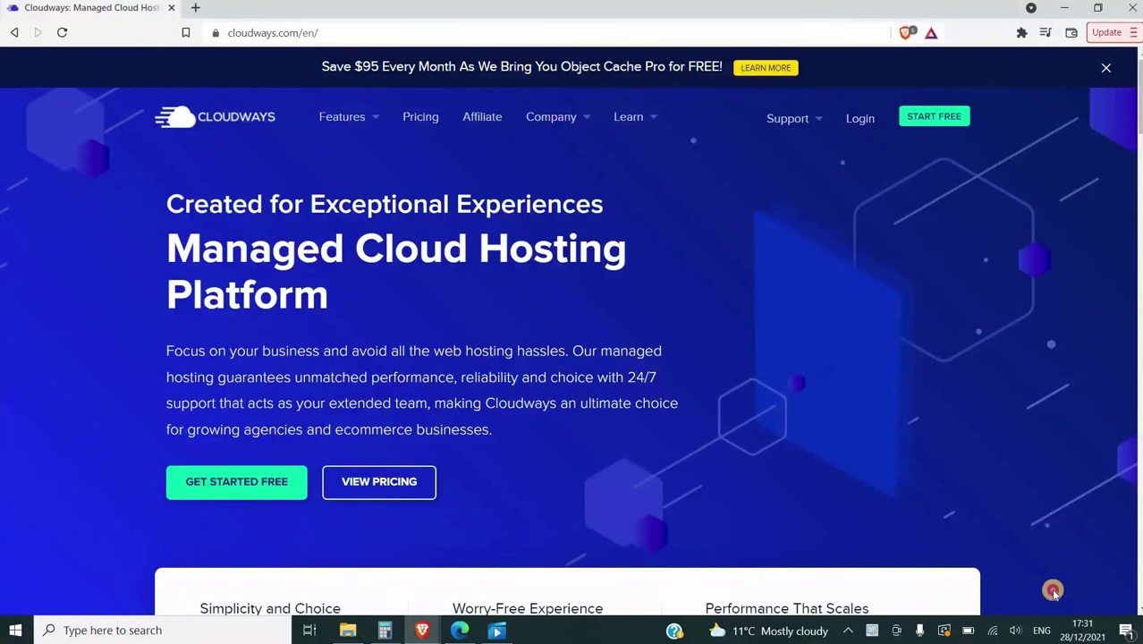
double_click(1055, 593)
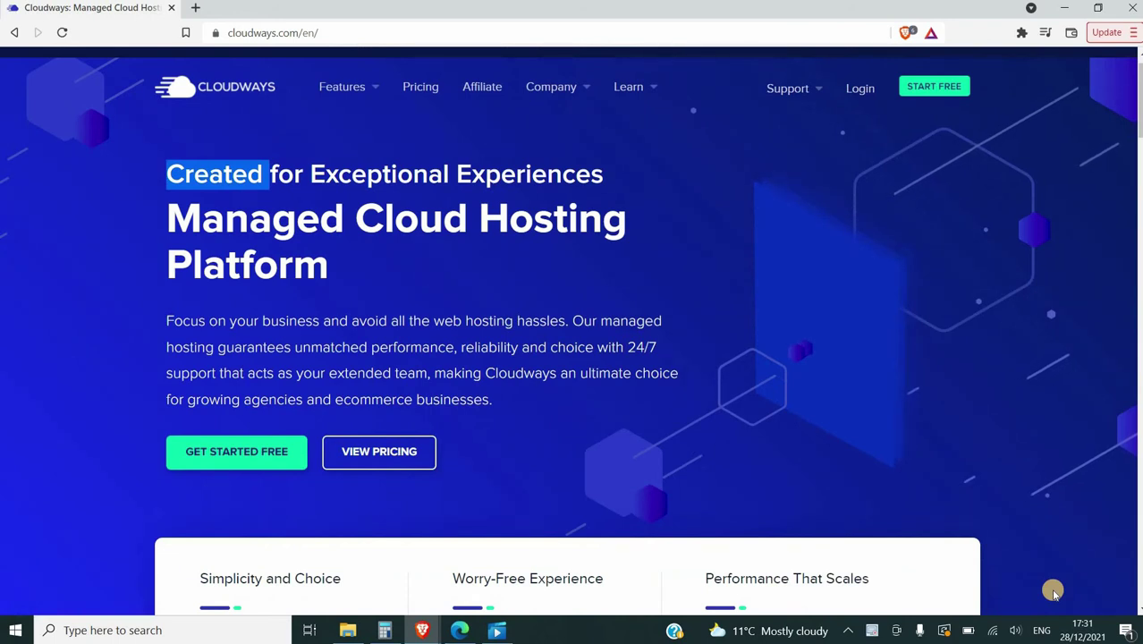
scroll(1053, 592, down, 1)
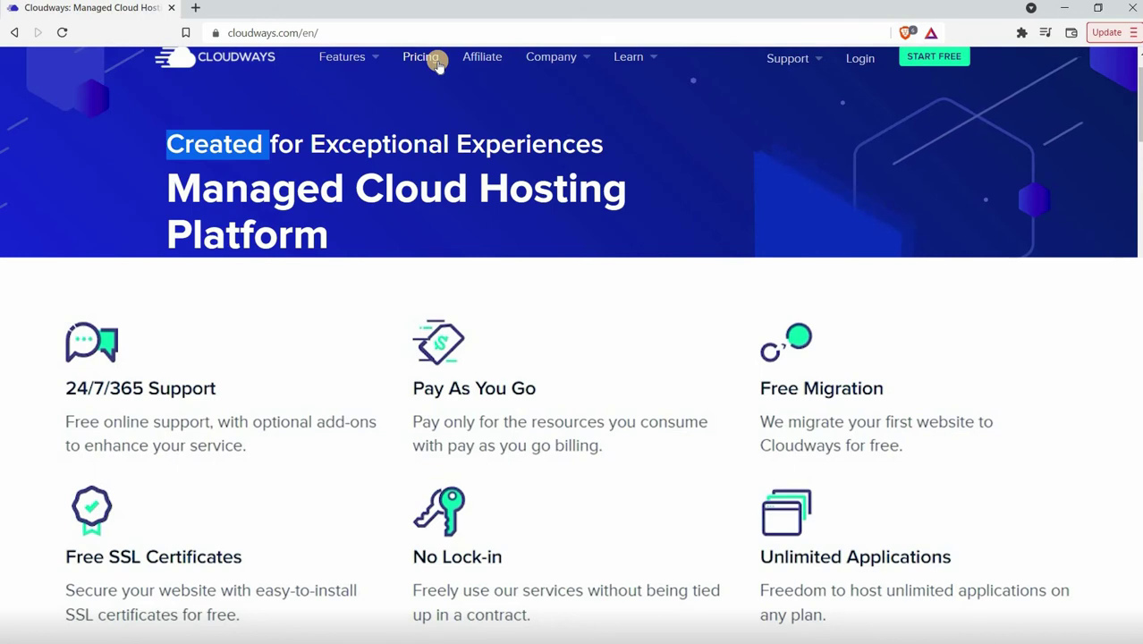
click(439, 65)
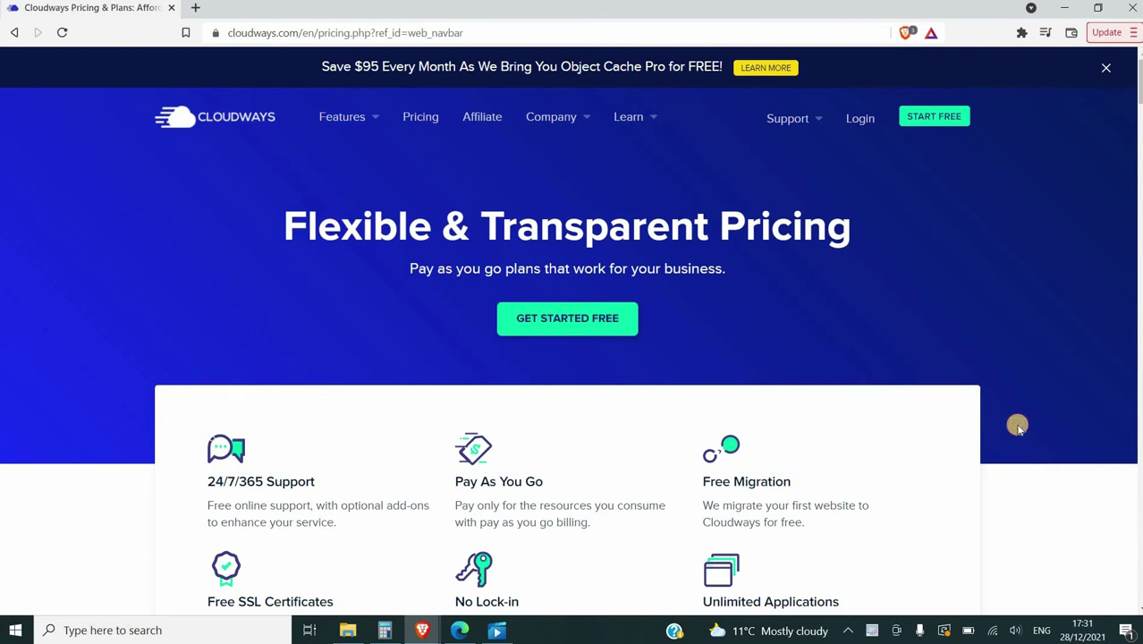
Scroll through the pay-as-you-go plan features on the Cloudways pricing page
scroll(1017, 426, down, 2)
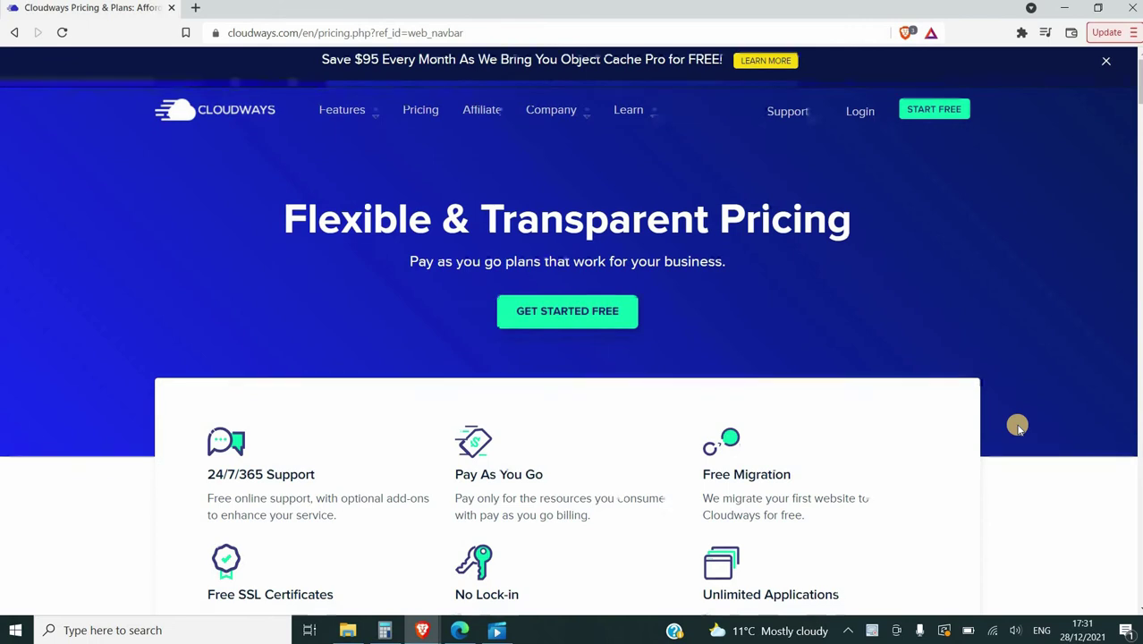
scroll(1018, 429, down, 2)
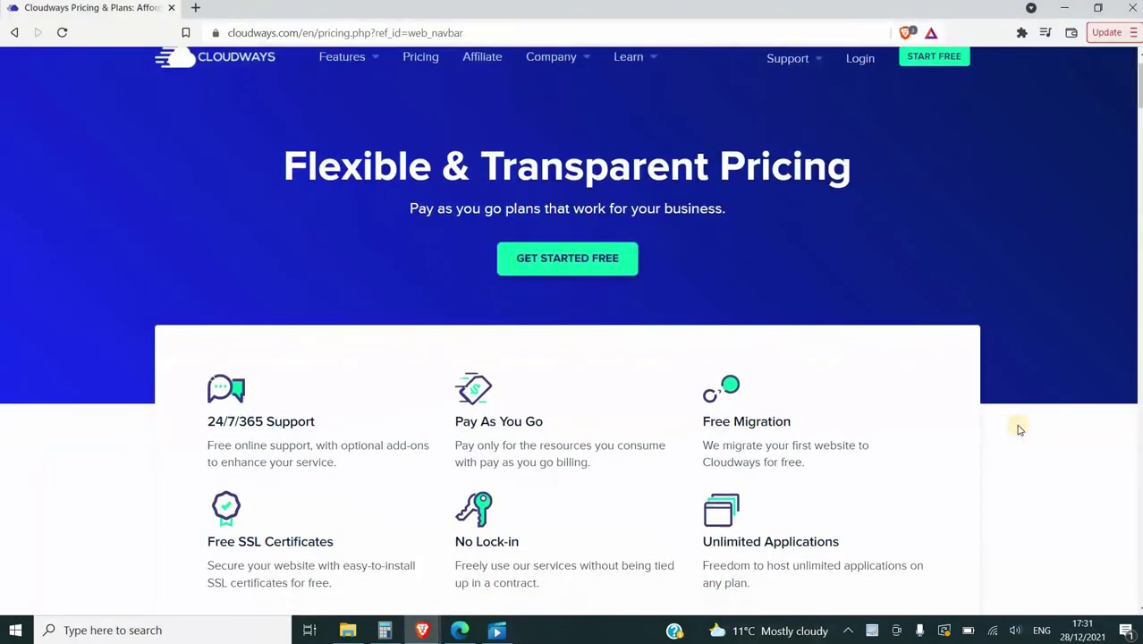
scroll(1018, 429, down, 1)
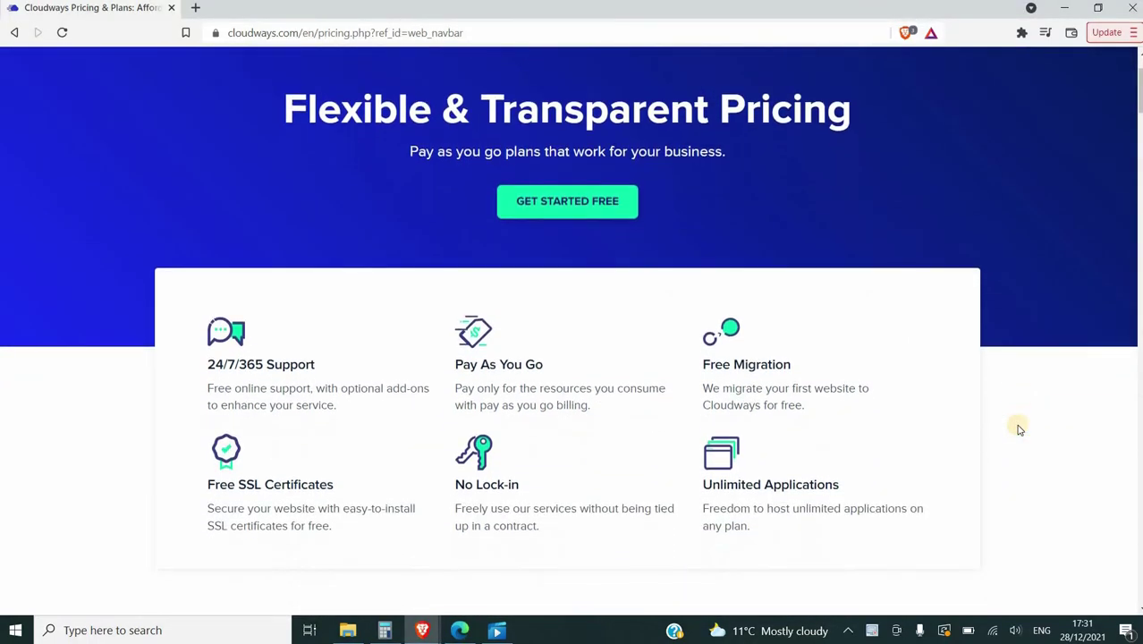
scroll(1018, 429, down, 1)
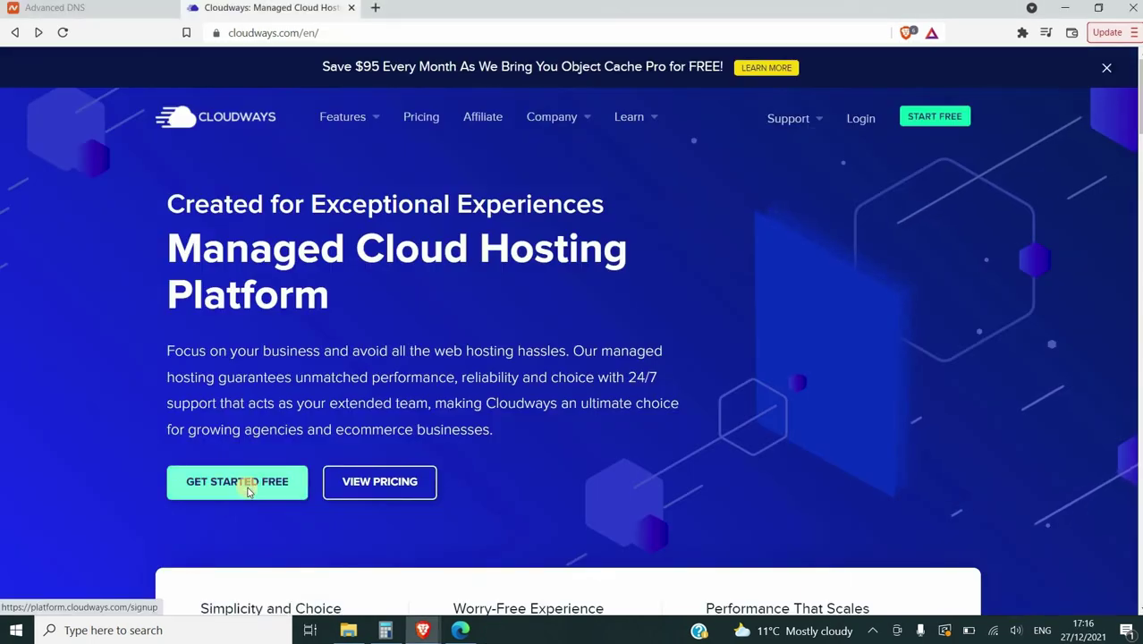
Fill the Cloudways free signup form with first name, last name, e-mail address and password
click(248, 487)
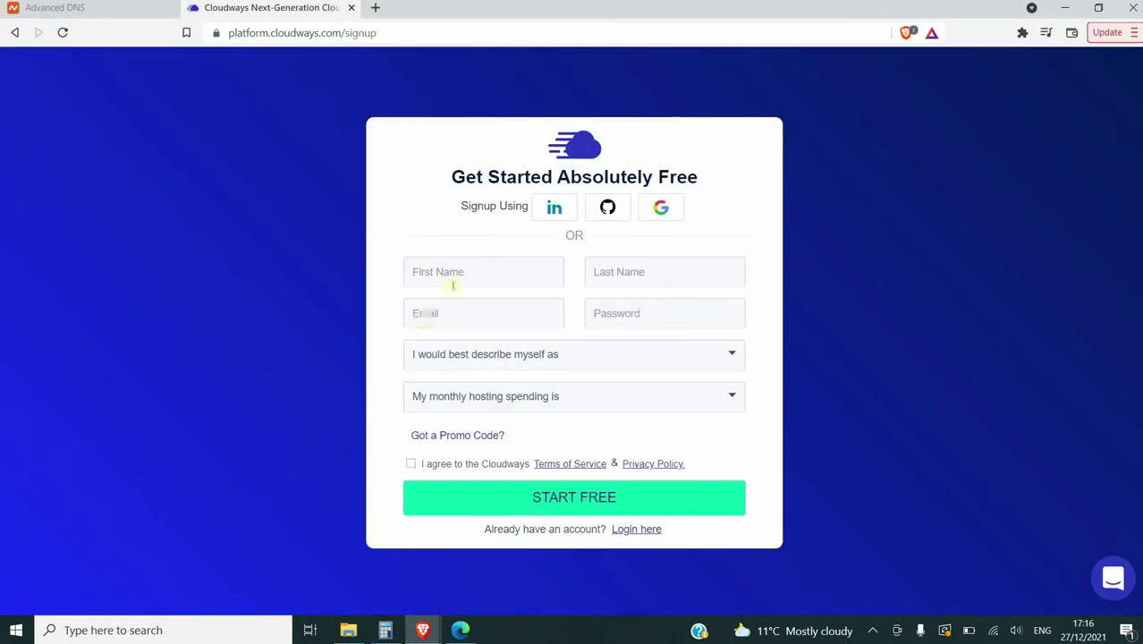
click(459, 280)
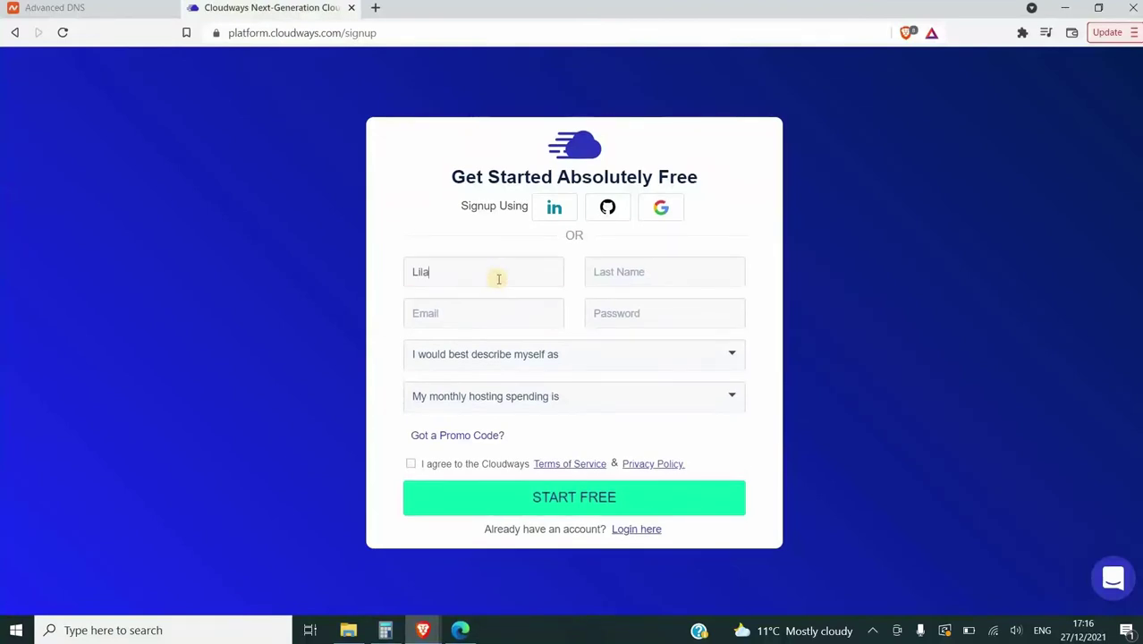
click(616, 276)
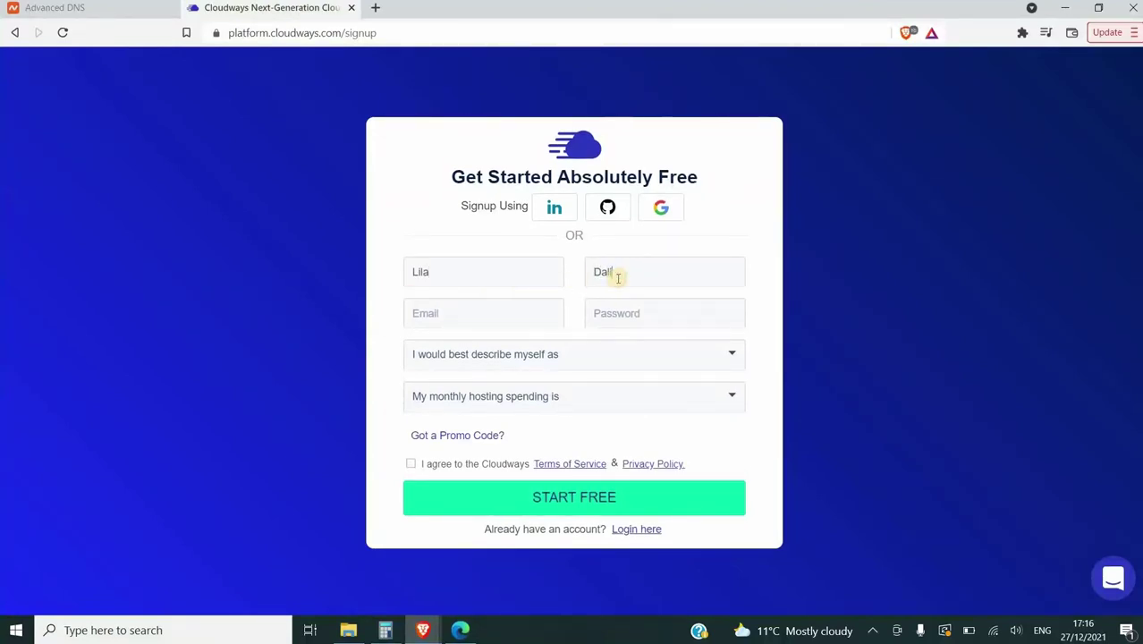
click(483, 323)
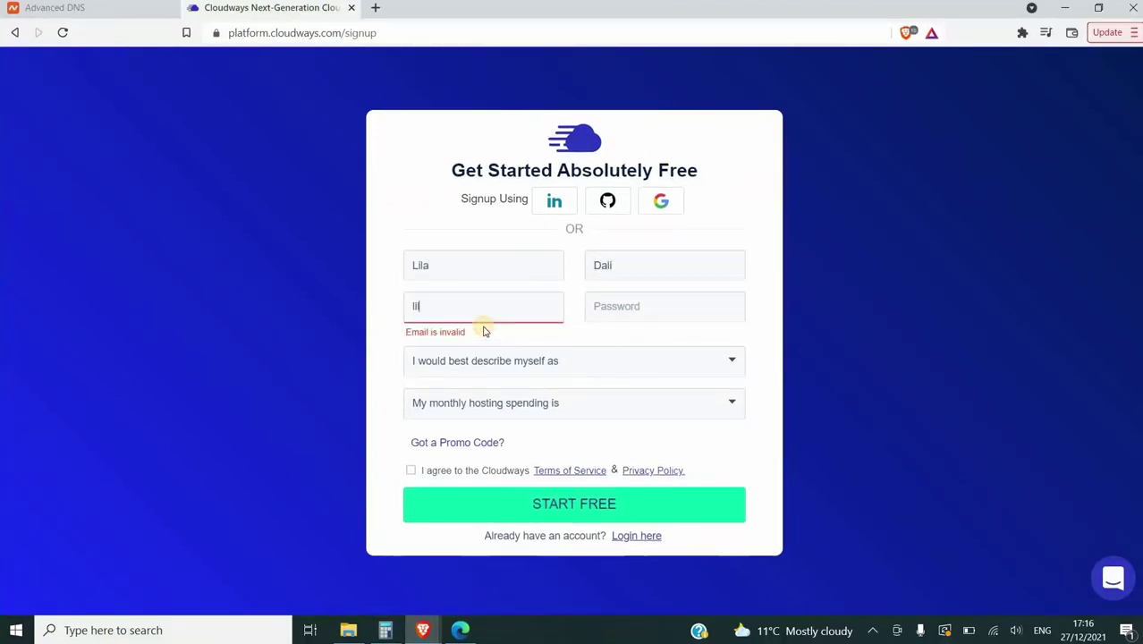
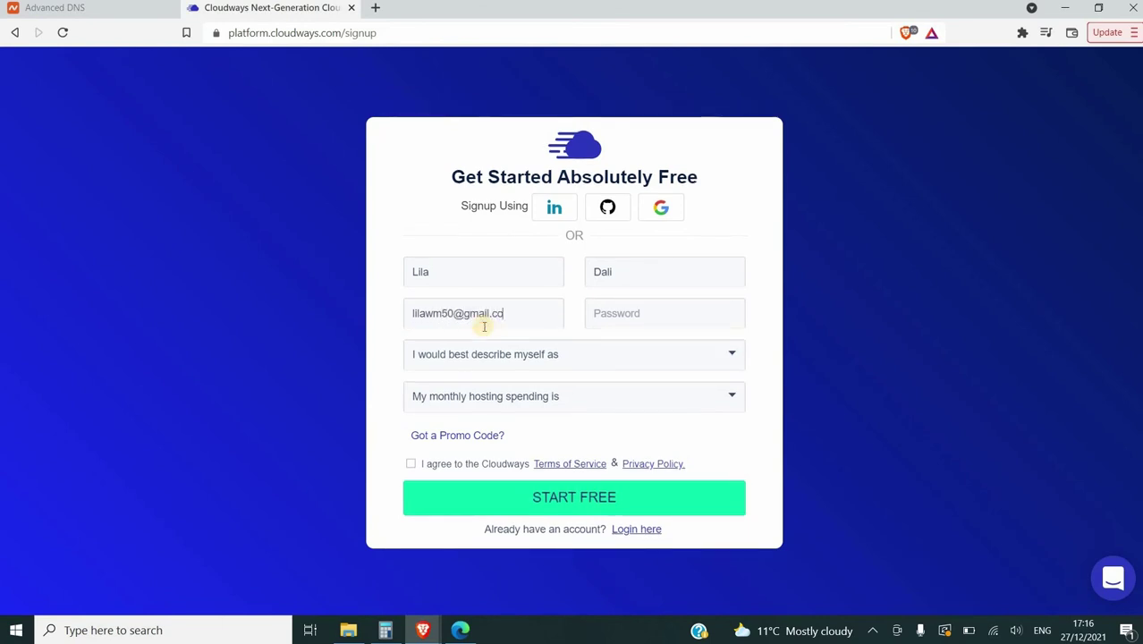
click(622, 309)
text(*********)
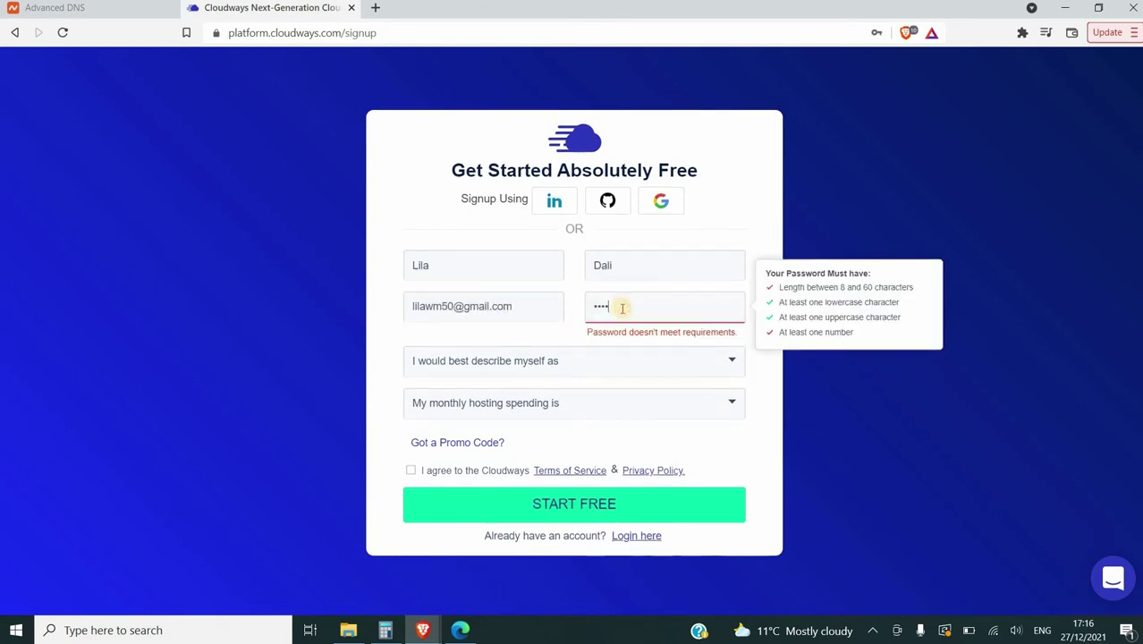
text(*)
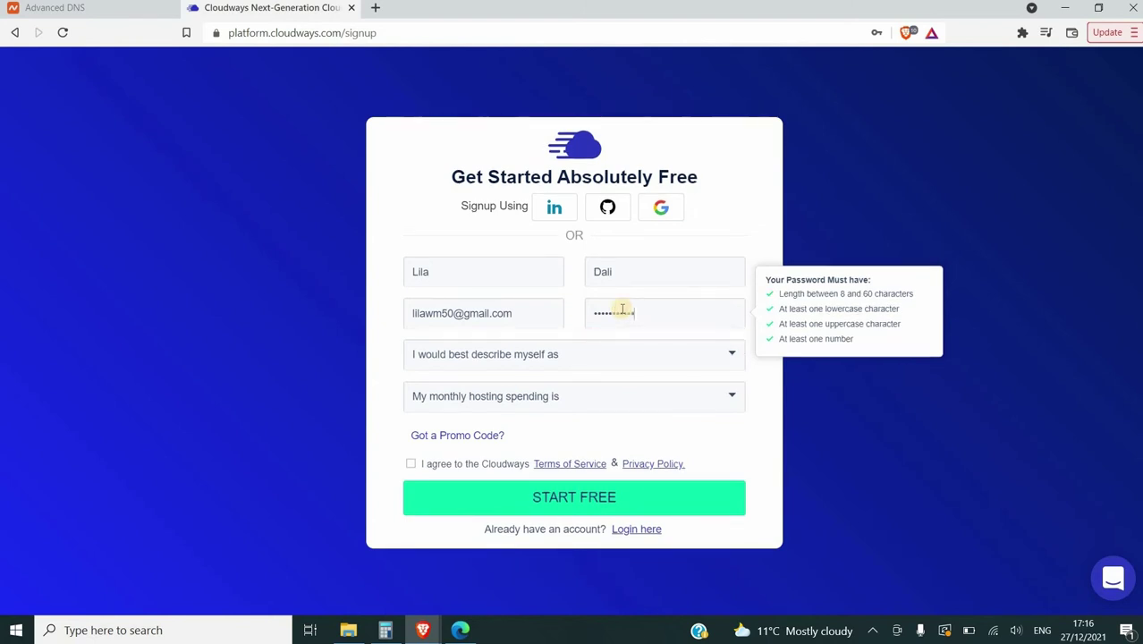
Pick a self-description option, submit the signup and dismiss the welcome popup
click(590, 362)
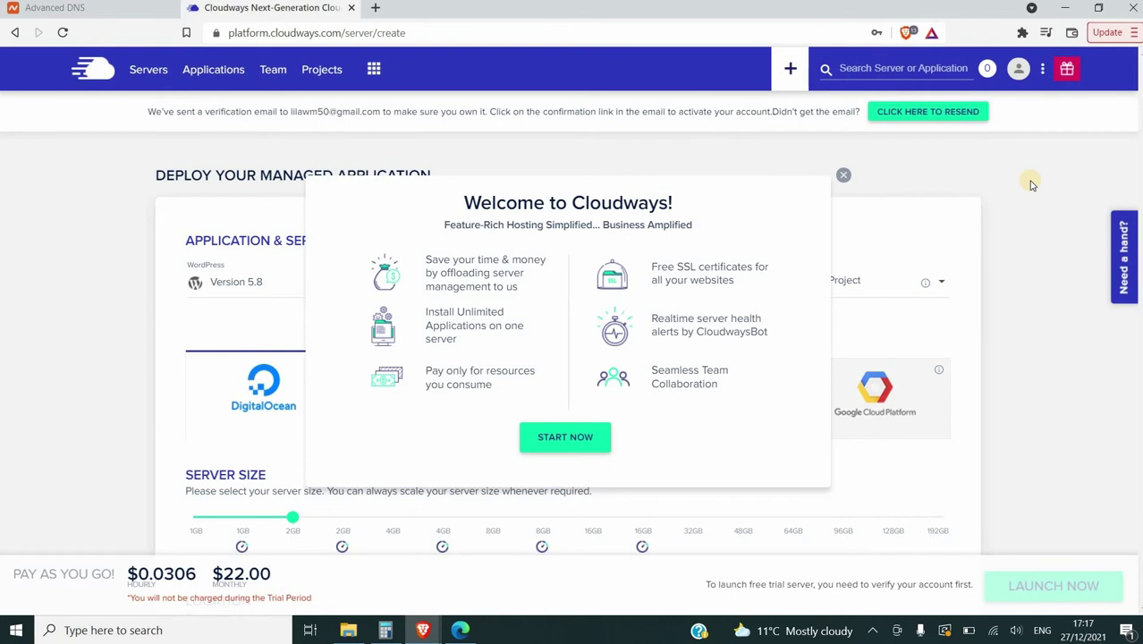
click(581, 438)
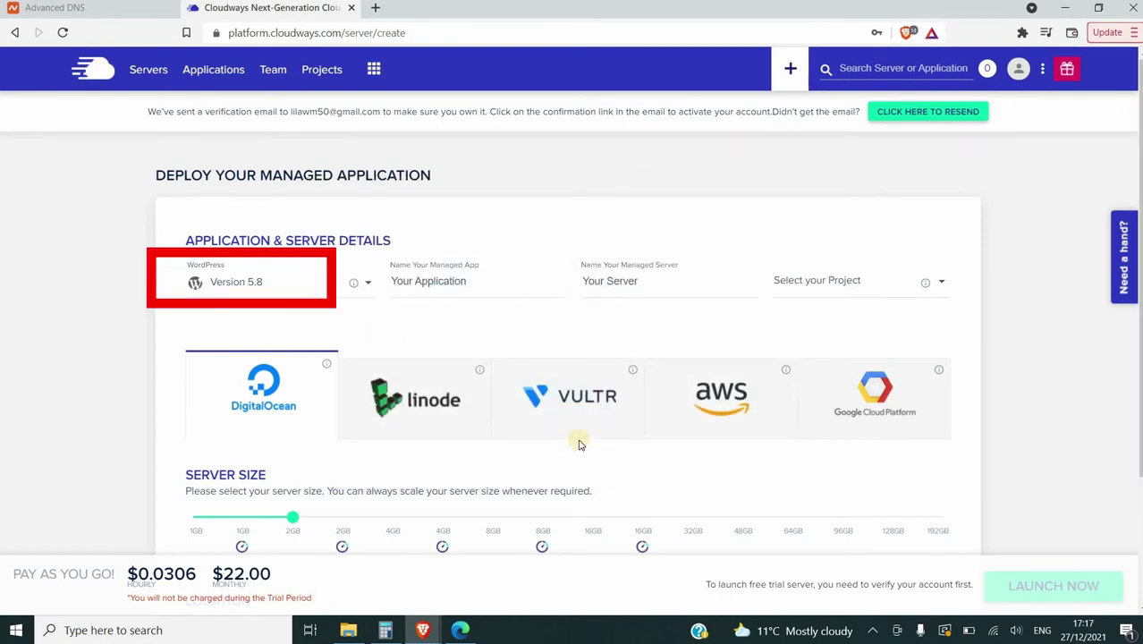
scroll(126, 463, down, 1)
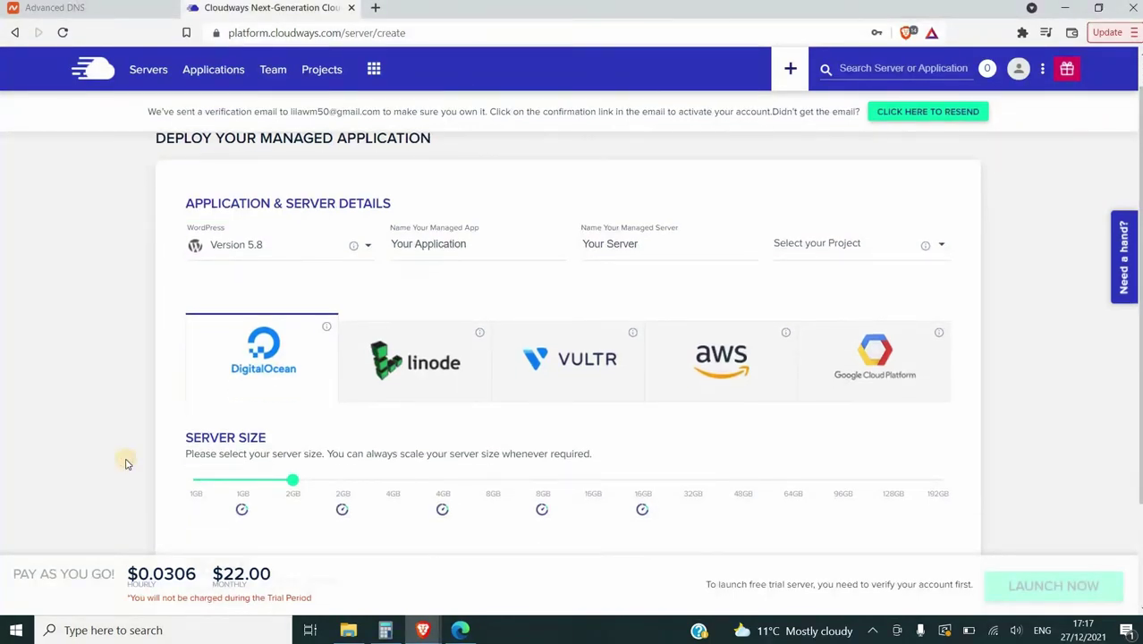
scroll(125, 464, down, 1)
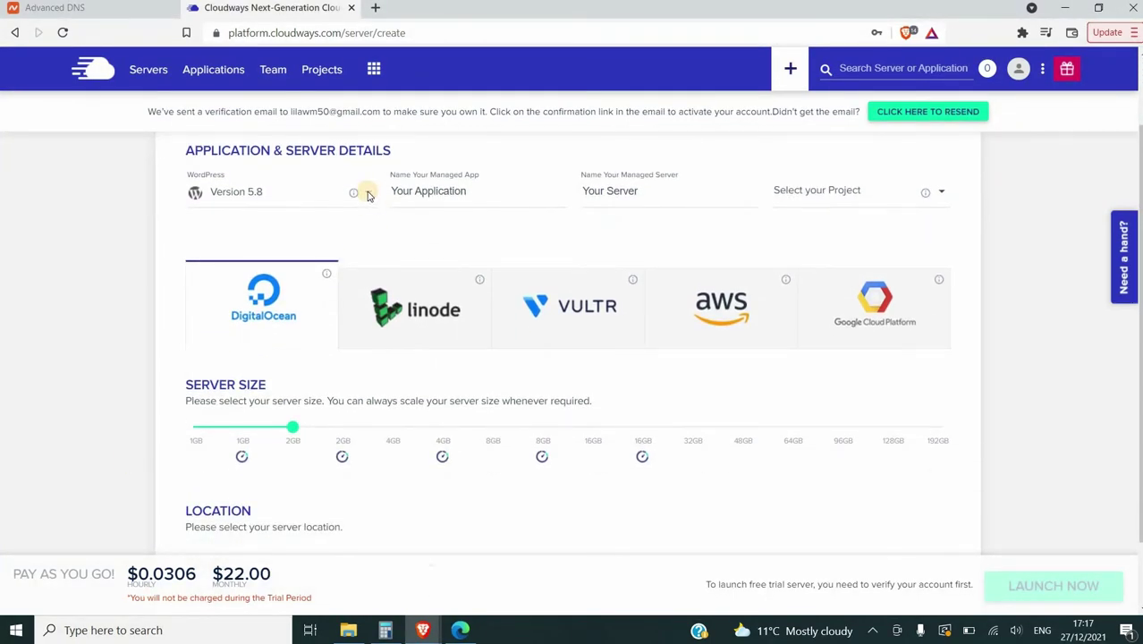
Select WordPress Version 5.8 and name the application e-WealthScience
click(253, 202)
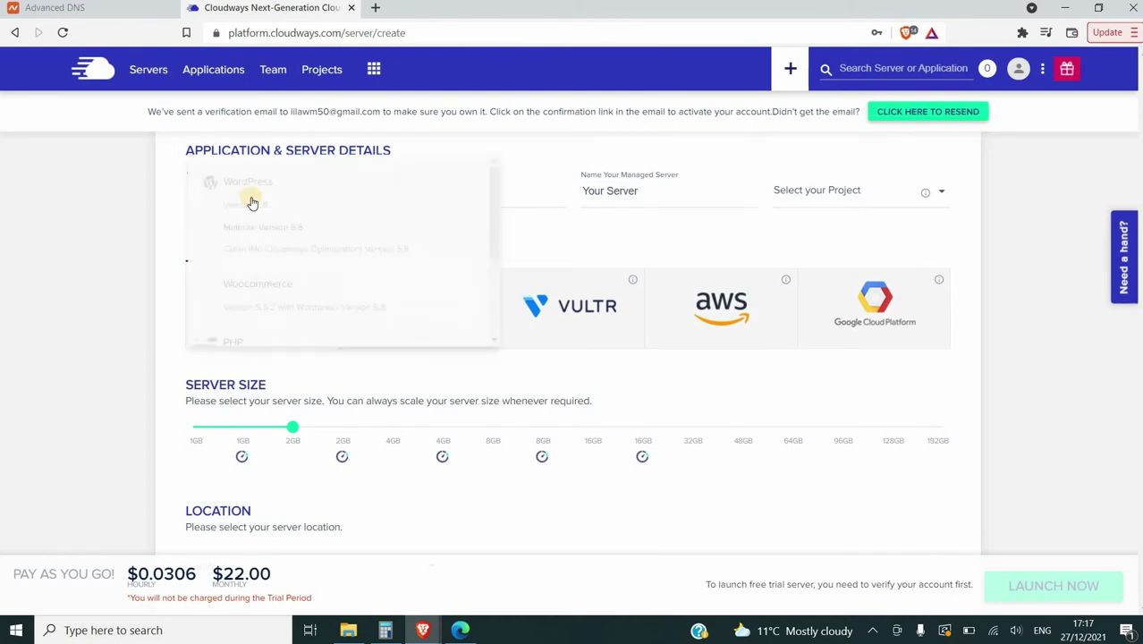
drag(495, 230, 494, 170)
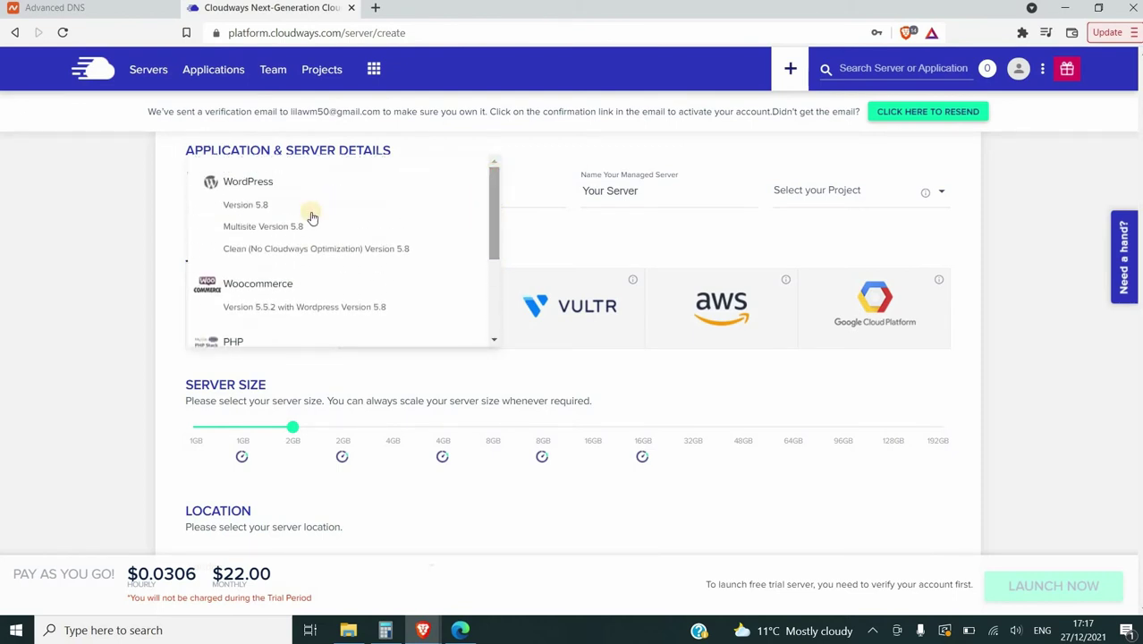
click(250, 207)
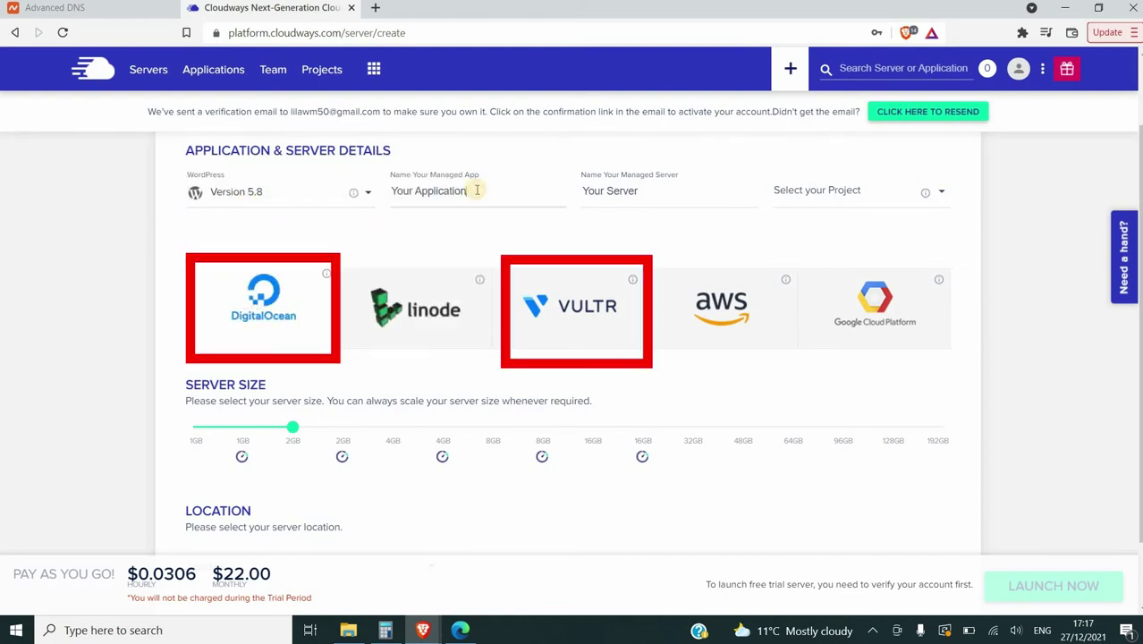
drag(477, 190, 391, 190)
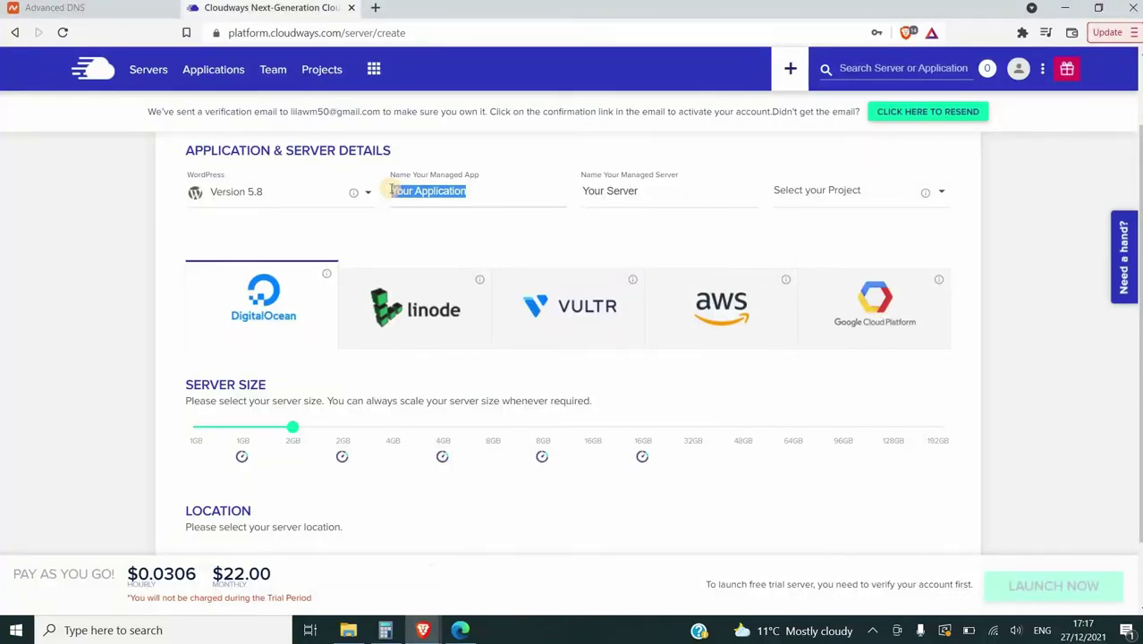
key(BackSpace)
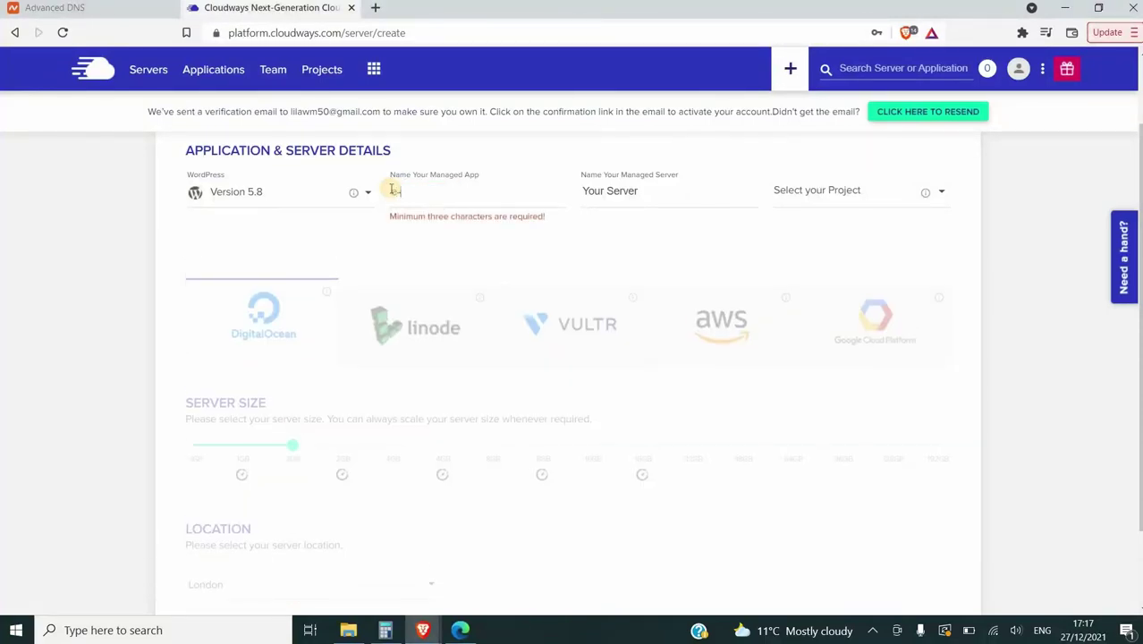
text(Wealth)
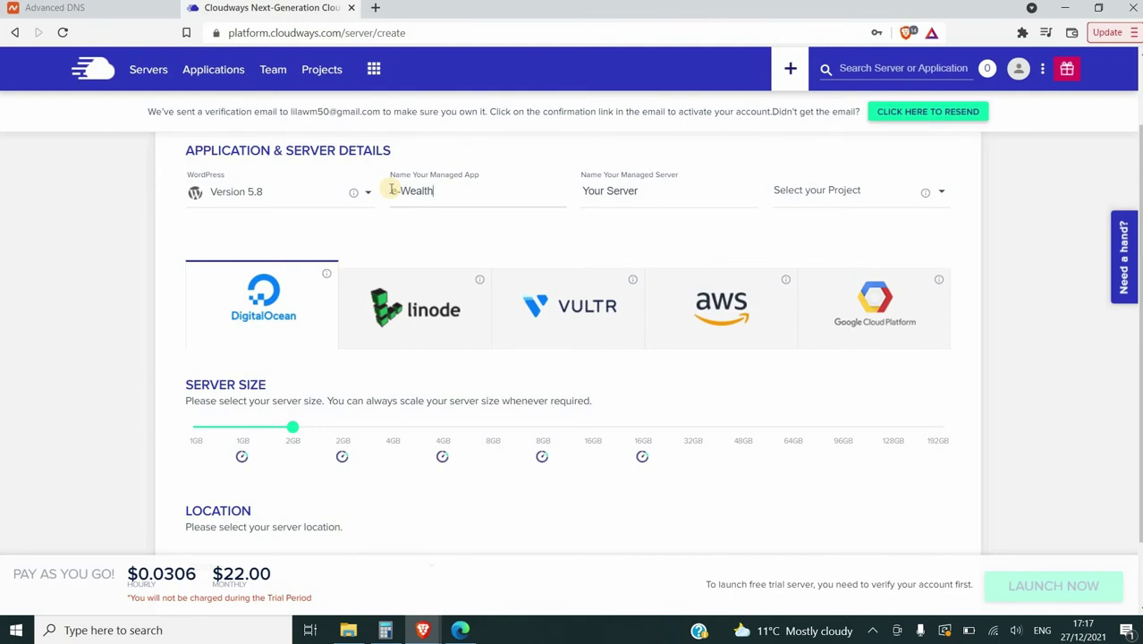
text(Science)
click(392, 189)
text(e-)
Rename the managed server to e-WS Server
click(607, 189)
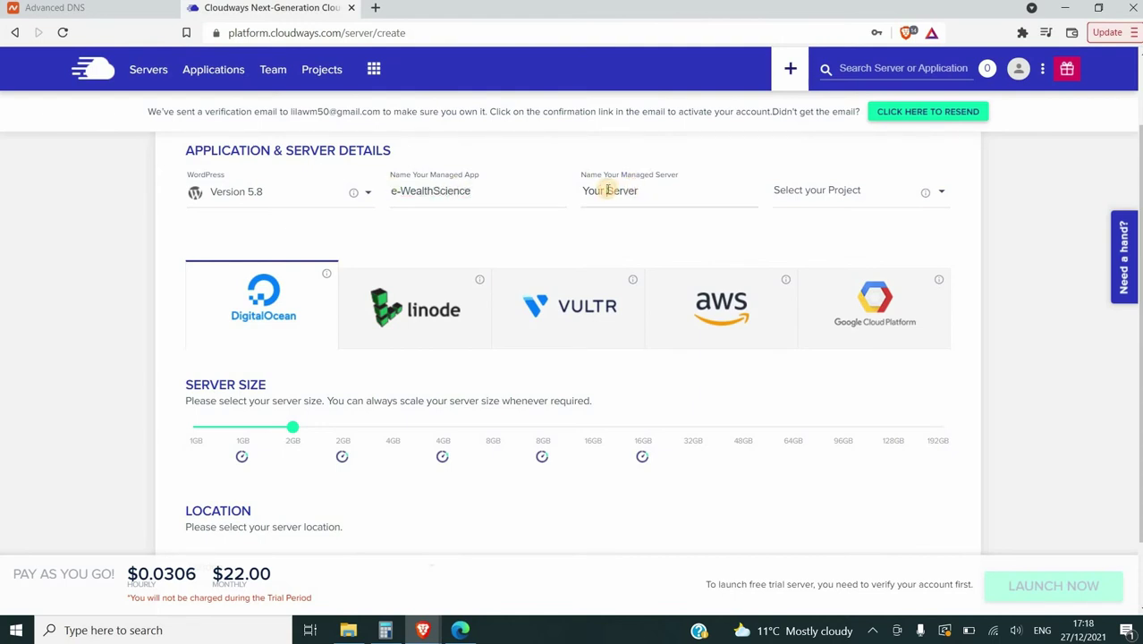
key(BackSpace)
key(BackSpace)
key(BackSpace)
key(BackSpace)
key(BackSpace)
text(We)
key(BackSpace)
text(S)
click(583, 191)
text(A)
key(BackSpace)
text(e-)
click(675, 191)
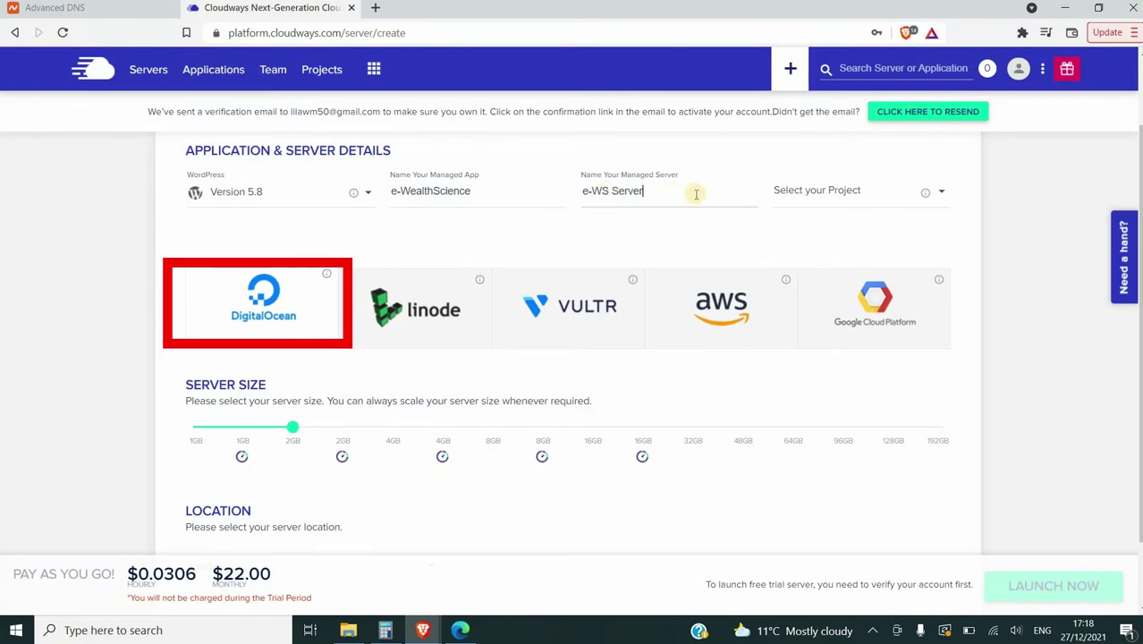
Check the empty project list, compare Linode and Vultr, then keep DigitalOcean as the provider
click(785, 204)
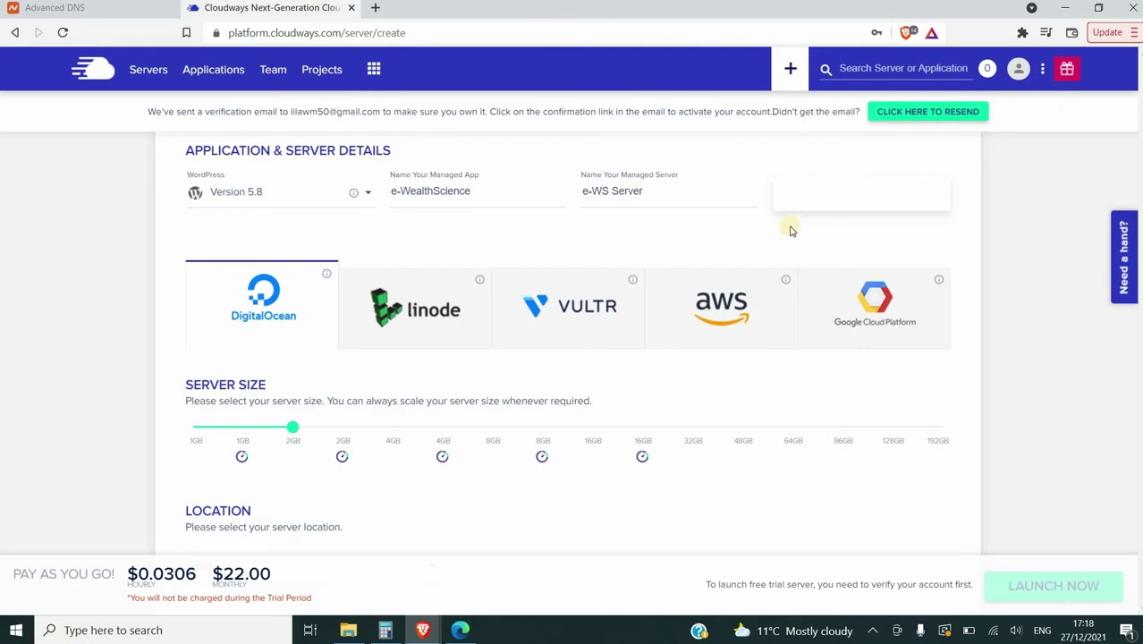
click(790, 227)
click(940, 193)
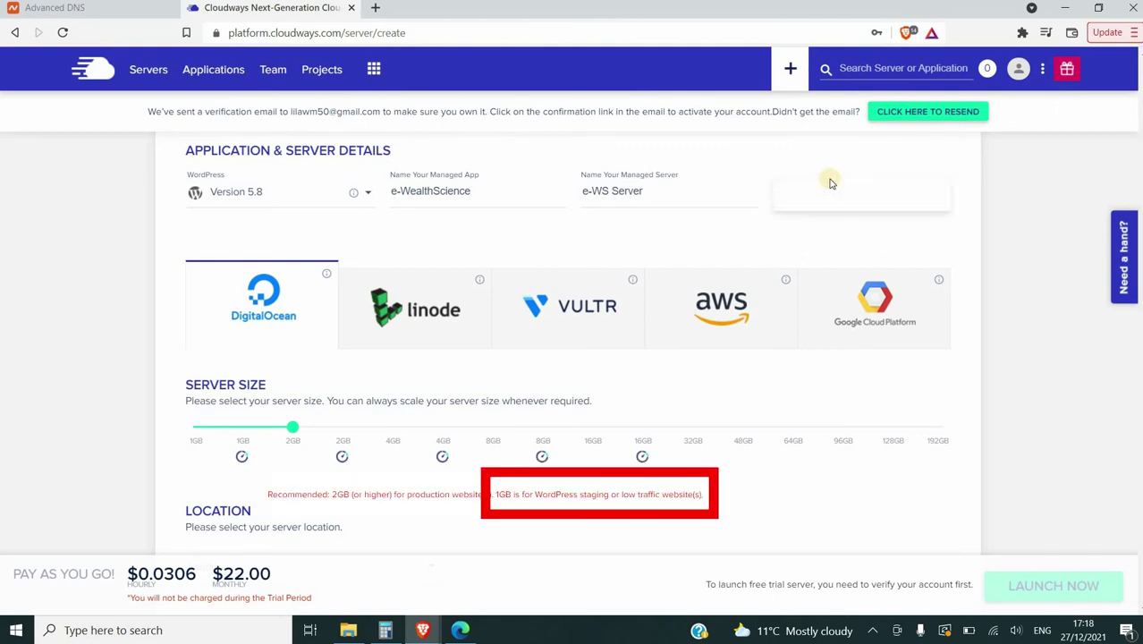
click(717, 232)
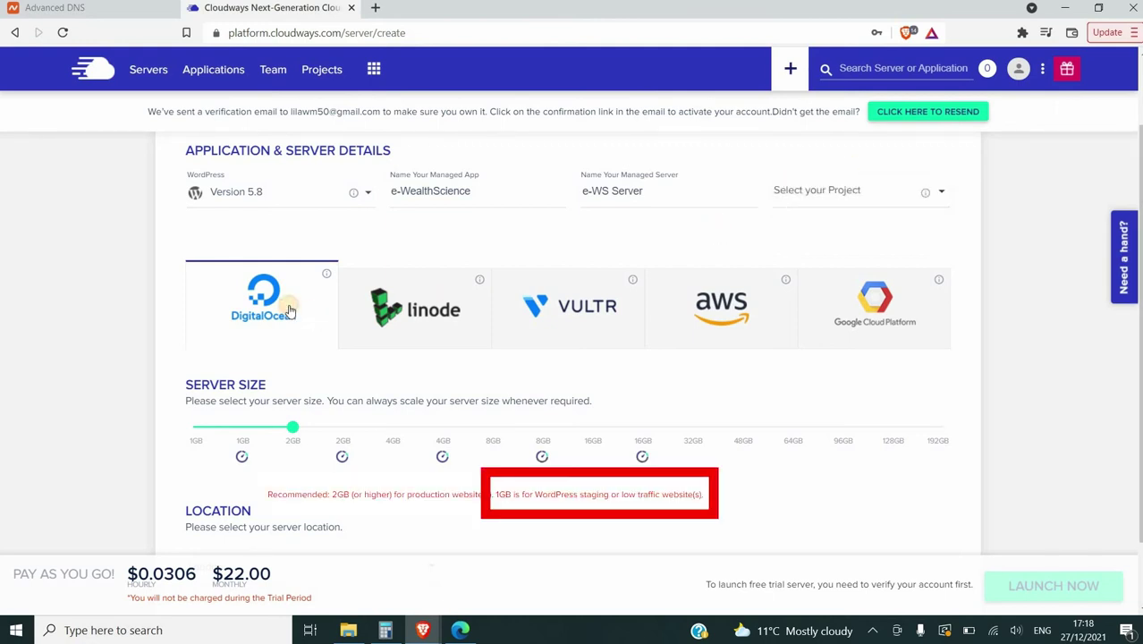
click(412, 310)
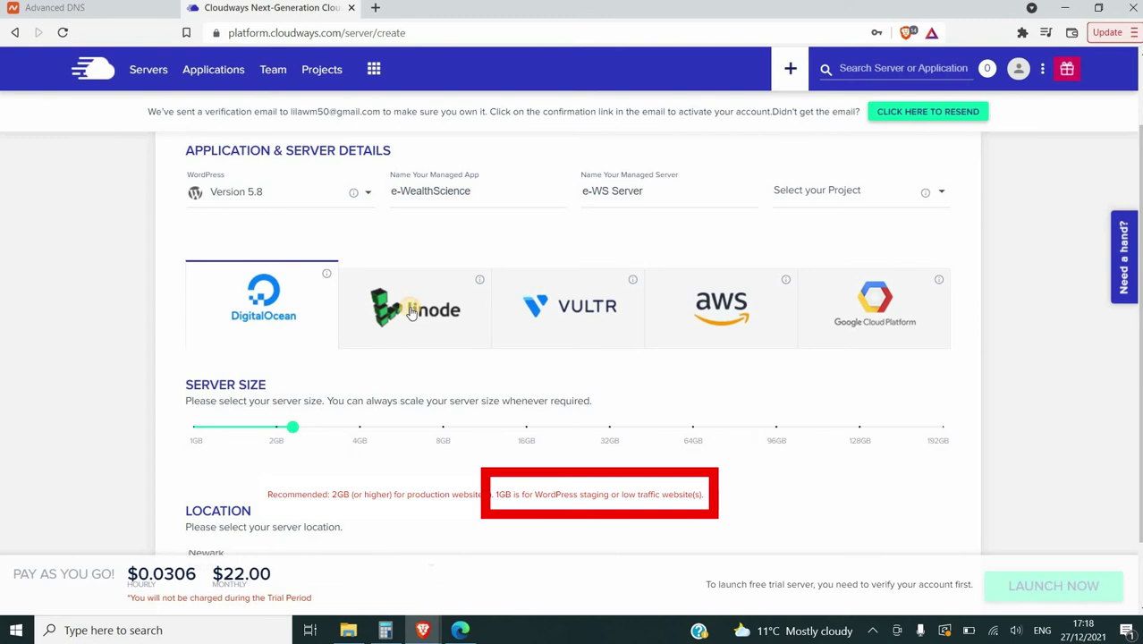
click(538, 320)
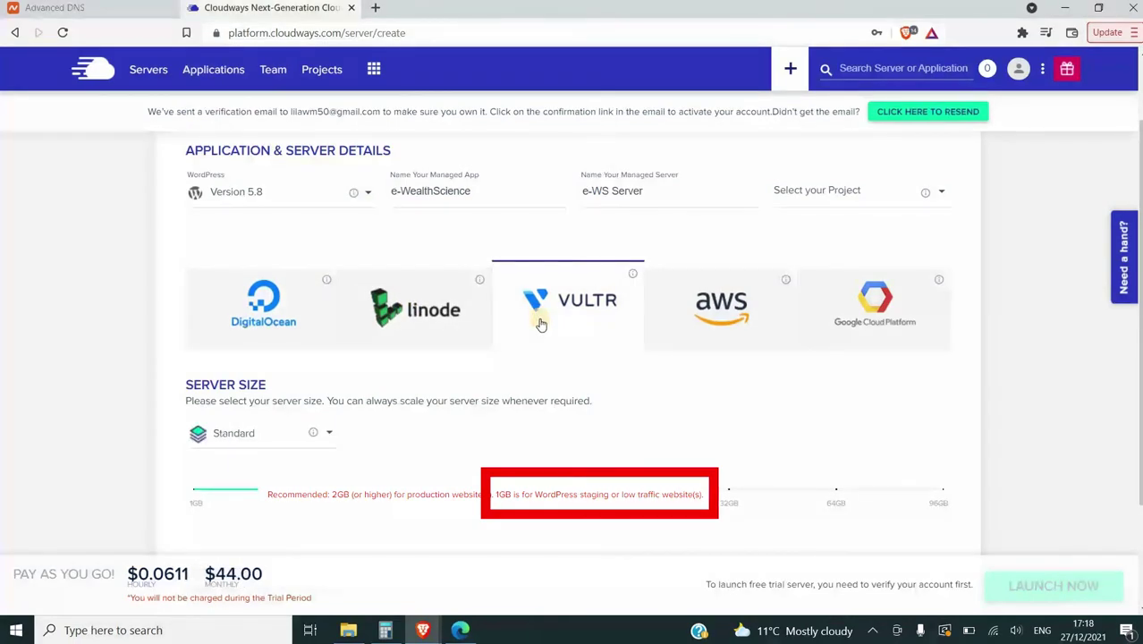
click(290, 325)
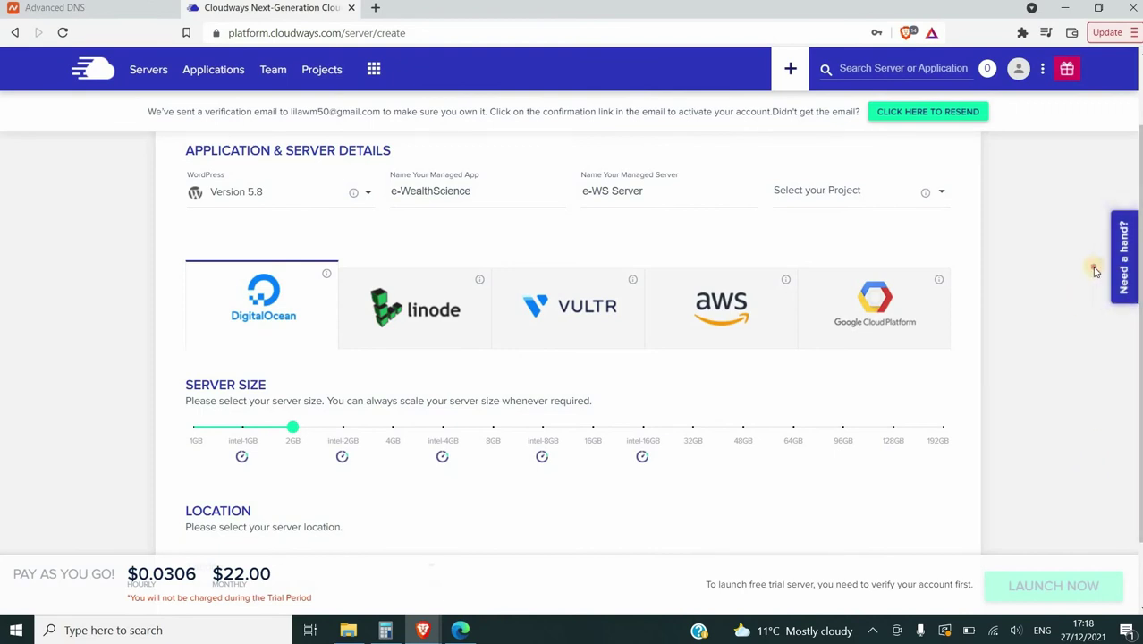
Set the server size slider to Intel 1GB
scroll(1094, 271, down, 1)
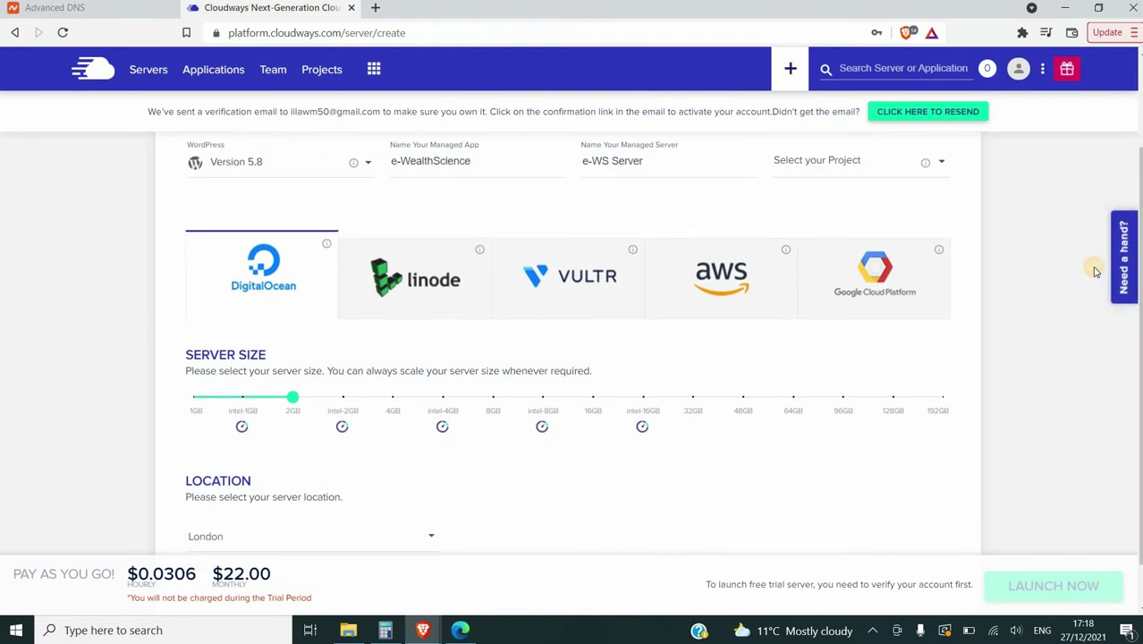
click(243, 397)
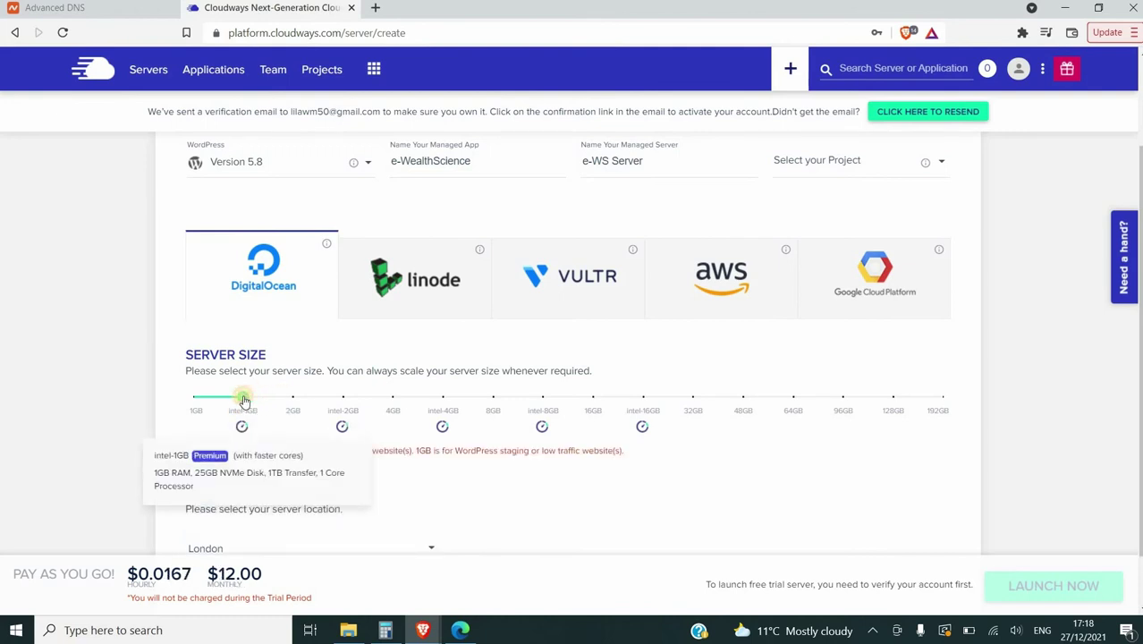
drag(243, 398, 190, 397)
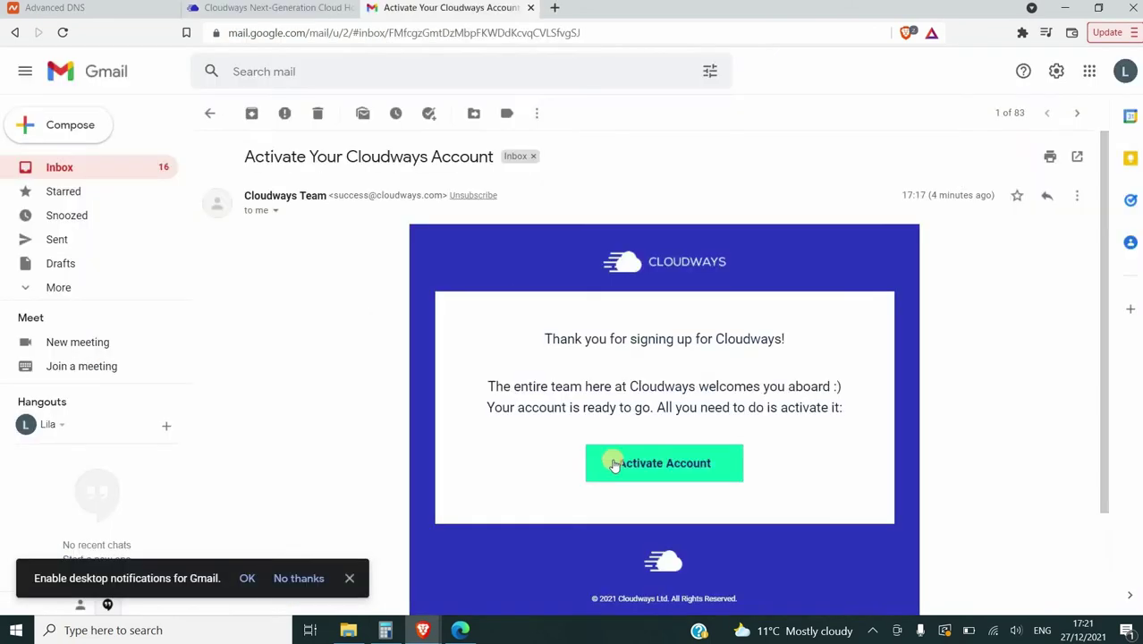
Use the Activate Account button in the 'Activate Your Cloudways Account' e-mail
click(655, 462)
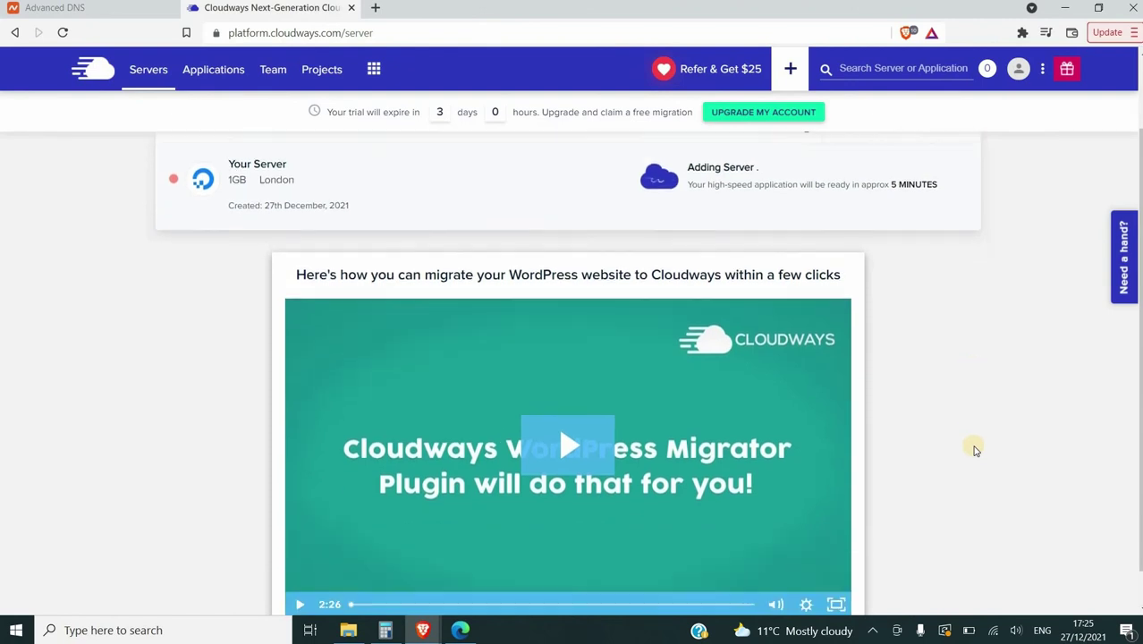
Play, restart, pause and resume the WordPress migration video on the Servers page
scroll(972, 446, down, 1)
click(561, 423)
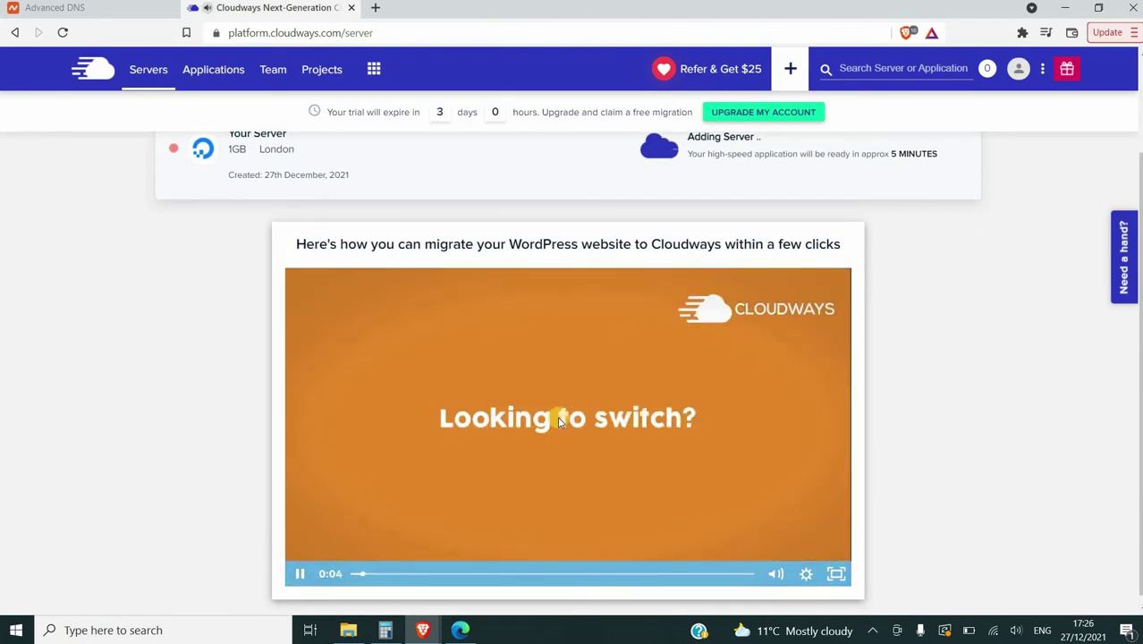
click(354, 575)
click(300, 576)
click(300, 575)
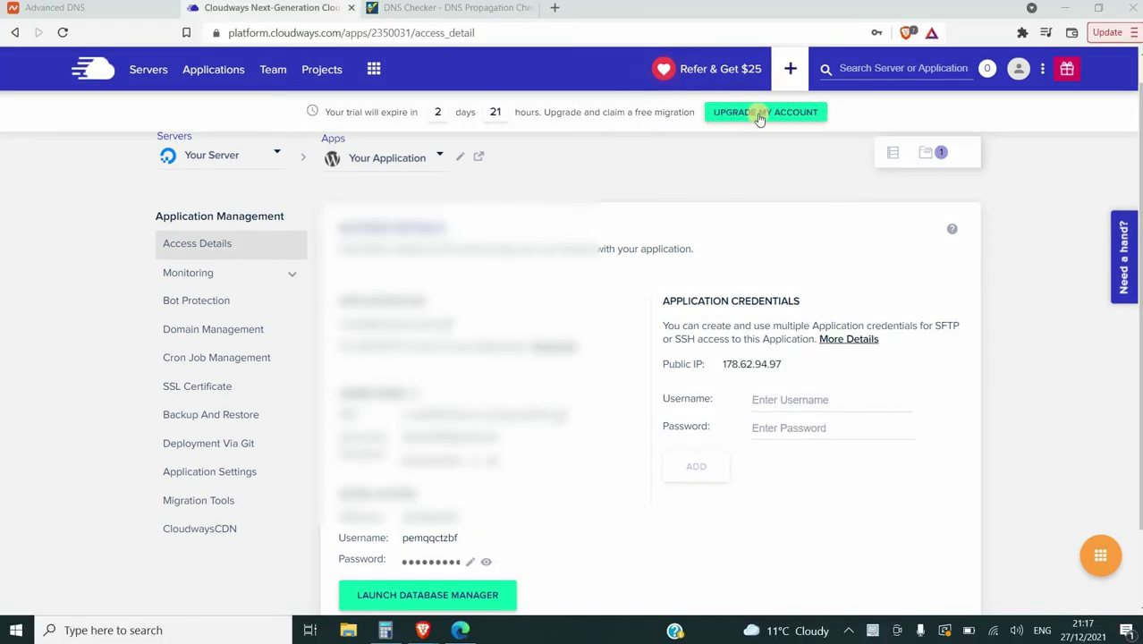
Start the account upgrade and enter the card number, holder name, expiry month and year, and CVV
click(758, 115)
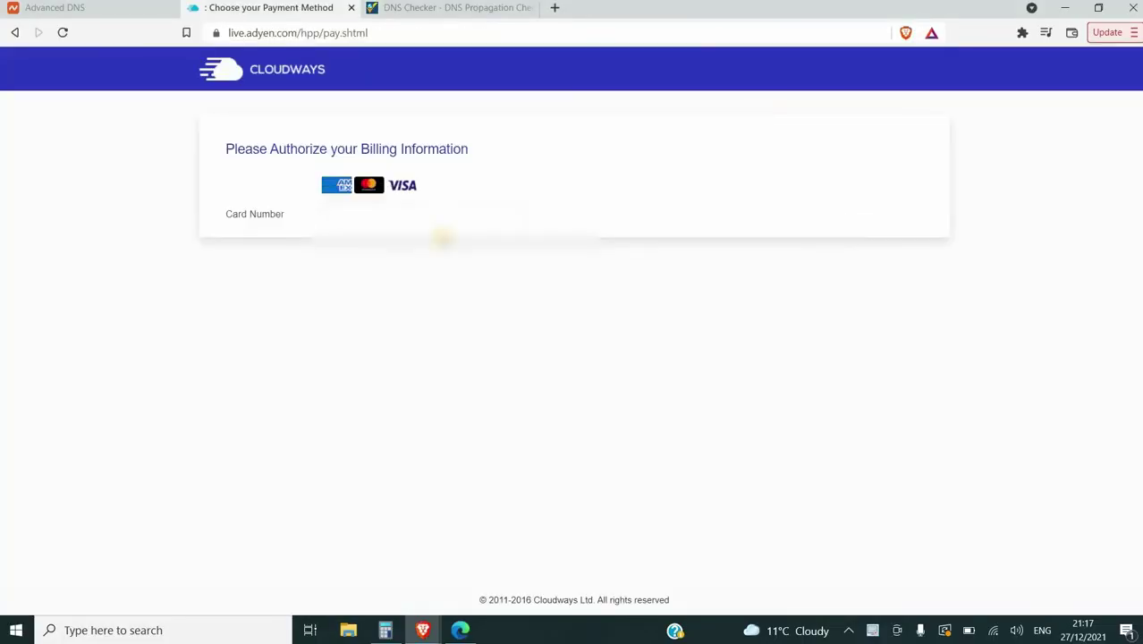
click(449, 218)
text(4...)
click(423, 246)
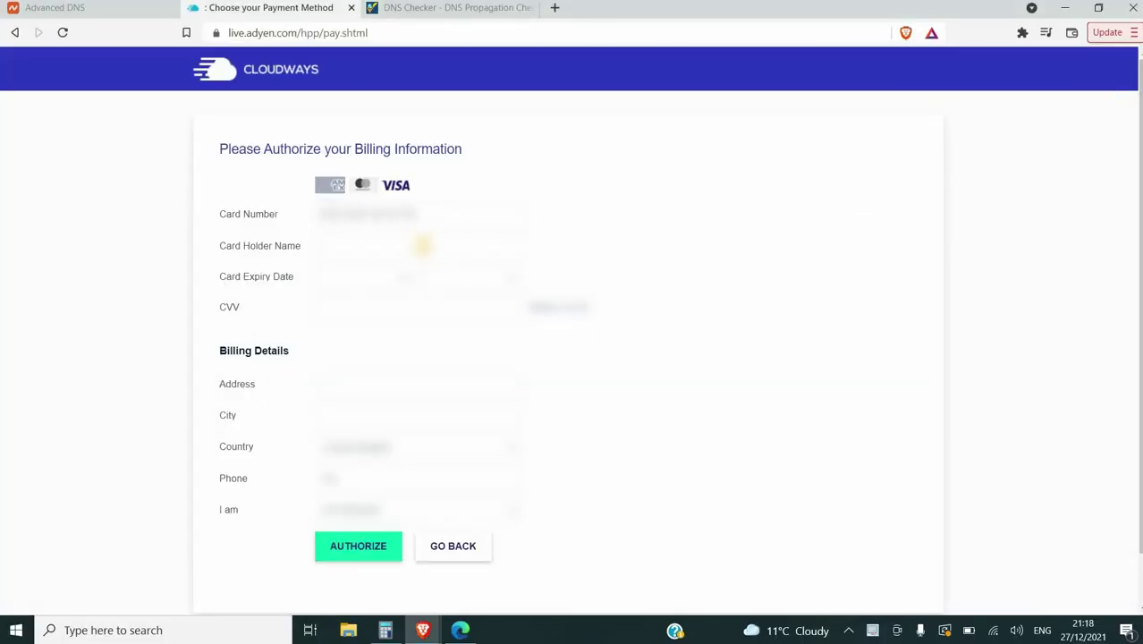
text(...)
click(380, 277)
click(370, 322)
click(456, 277)
click(459, 340)
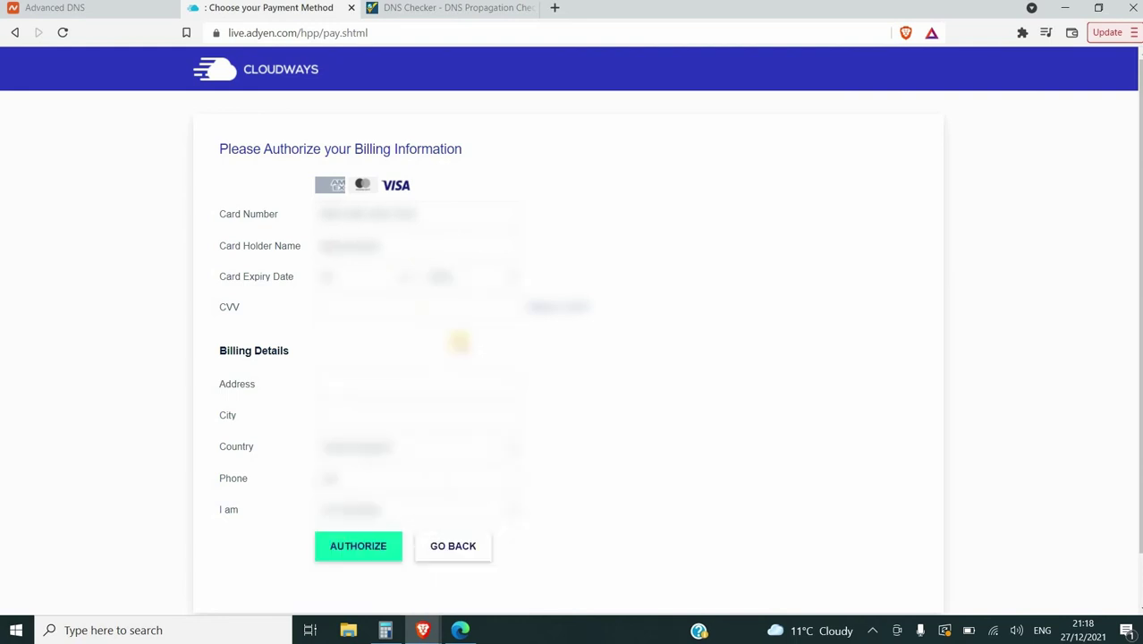
click(432, 313)
text(...)
Fill in the billing address, city and phone number
click(358, 392)
text(...)
click(364, 412)
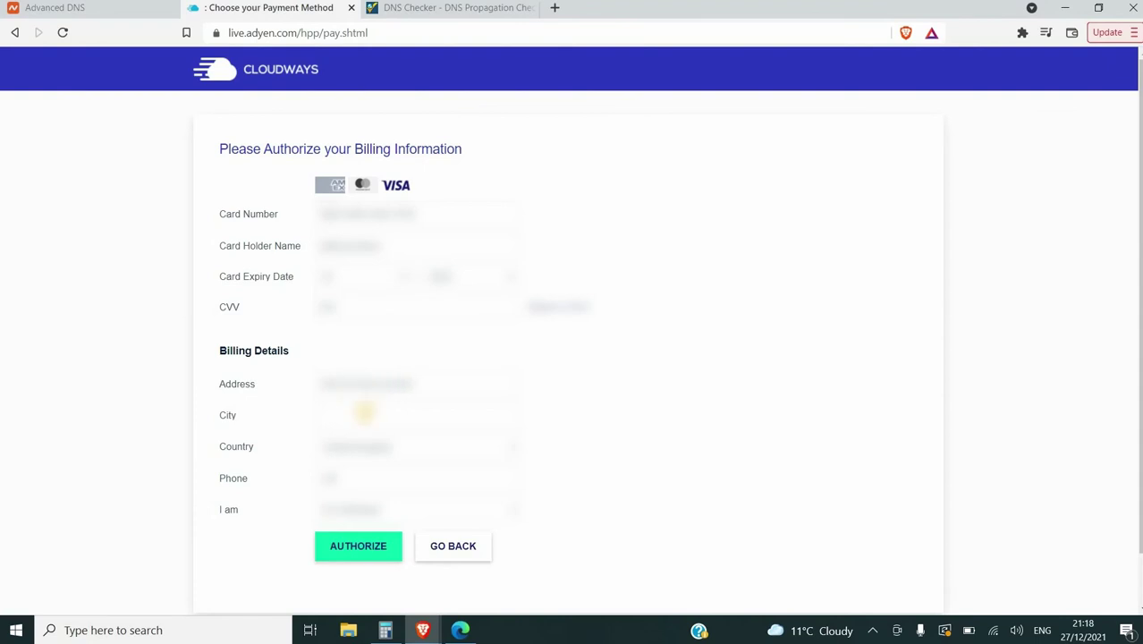
text(...)
click(391, 481)
text(......)
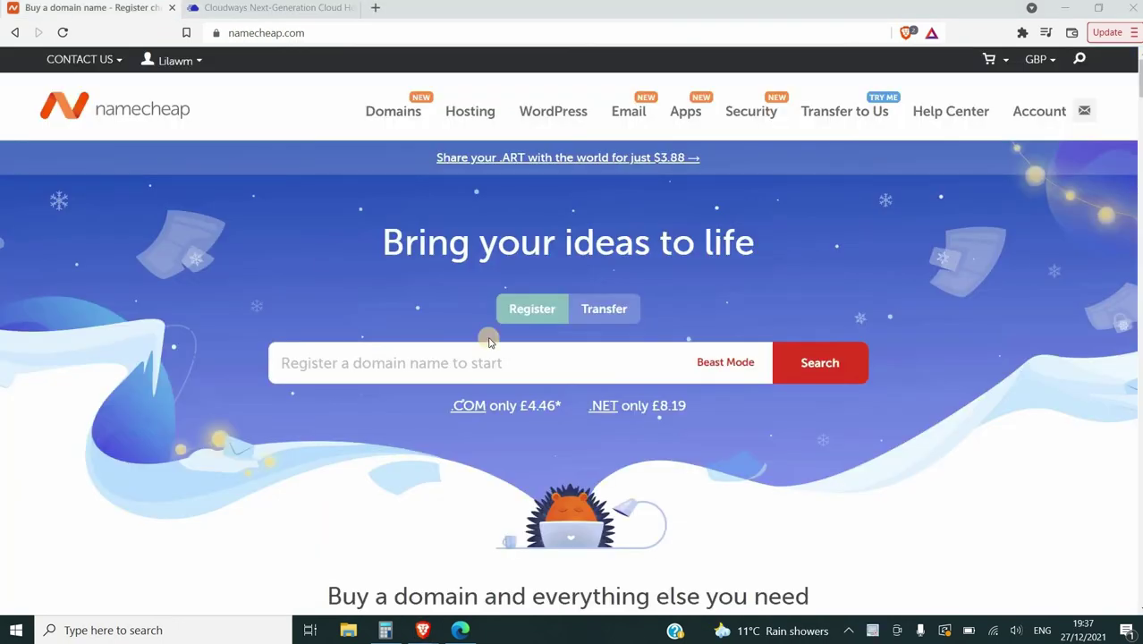
Open the Advanced DNS host records for e-wealthscience.com from the Domain List
mouse_move(161, 59)
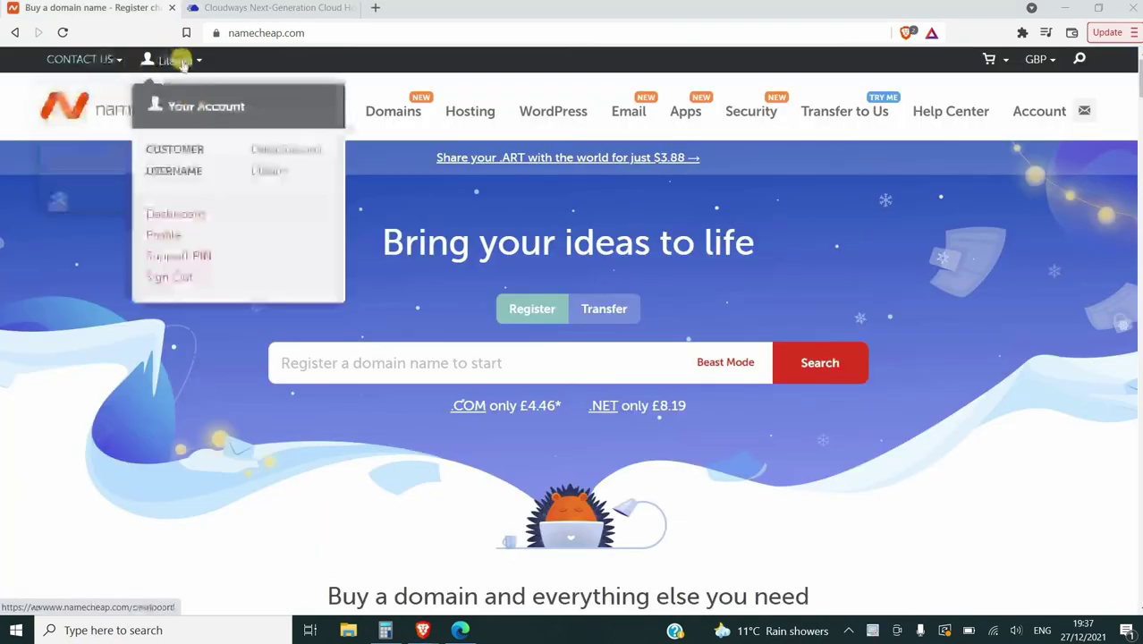
click(186, 214)
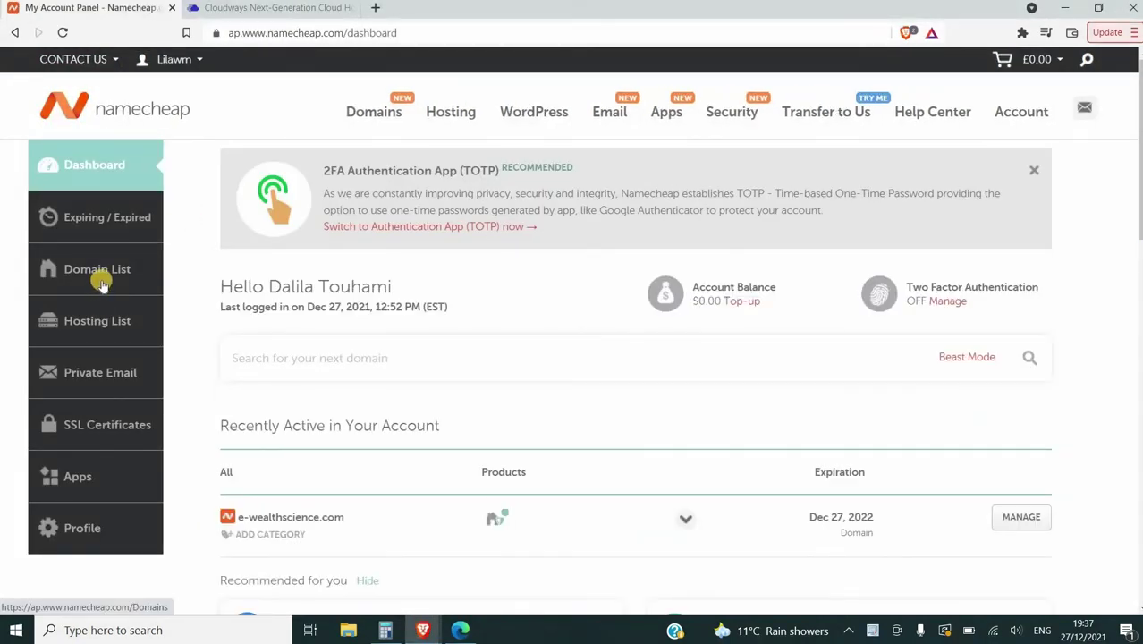
click(101, 282)
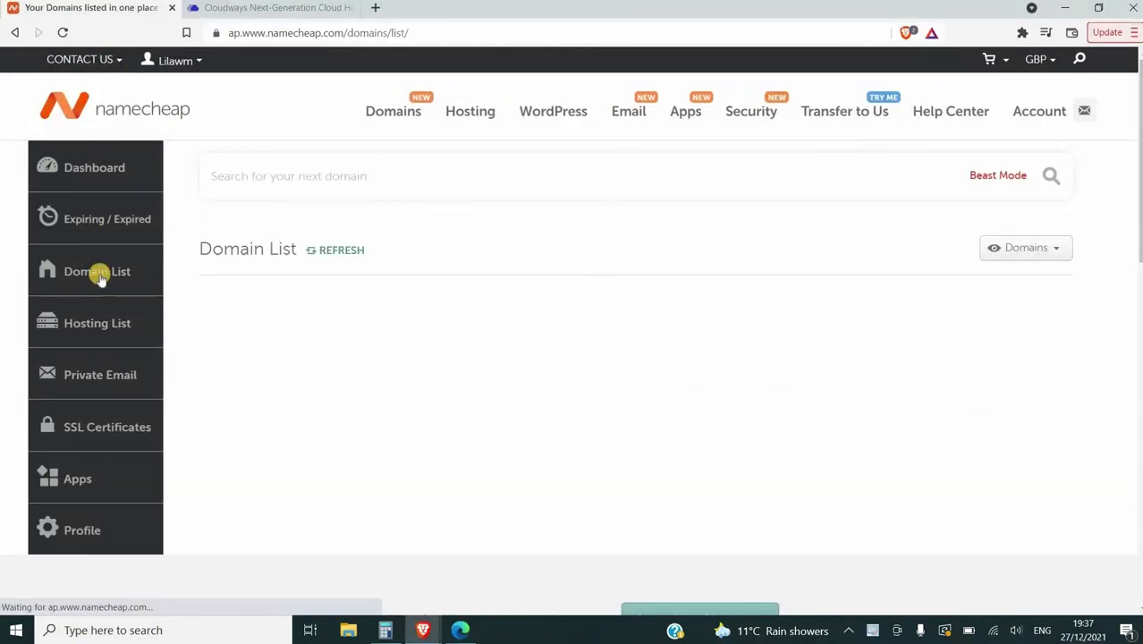
click(1037, 395)
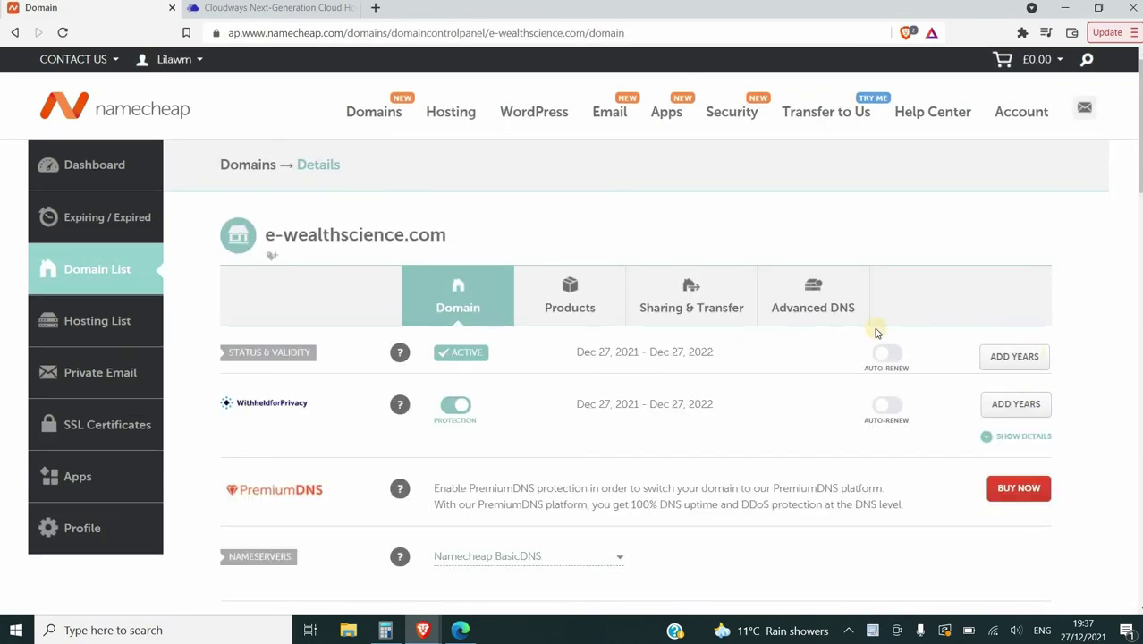
click(824, 309)
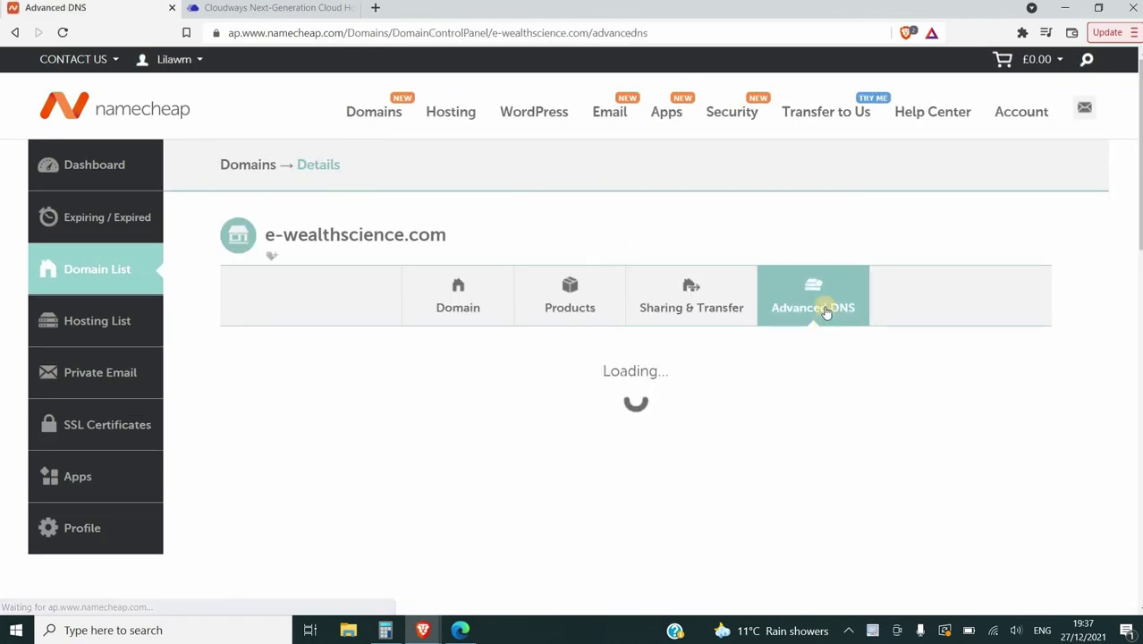
Change the @ URL Redirect record to an A Record and delete the parking CNAME record
scroll(1089, 323, down, 3)
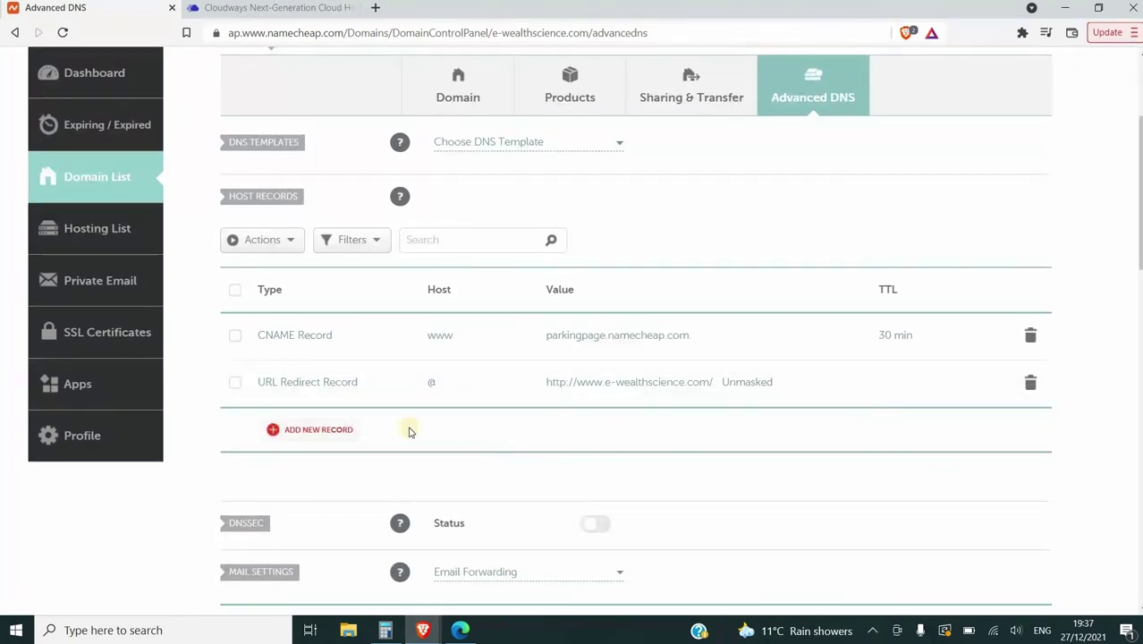
click(298, 385)
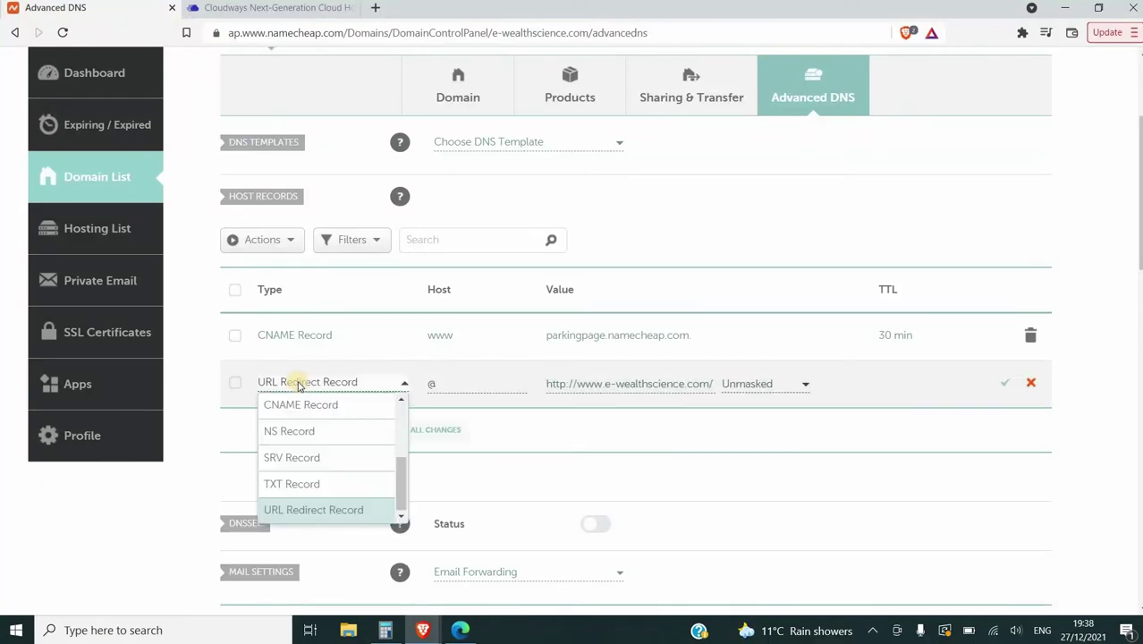
scroll(331, 448, up, 5)
click(352, 402)
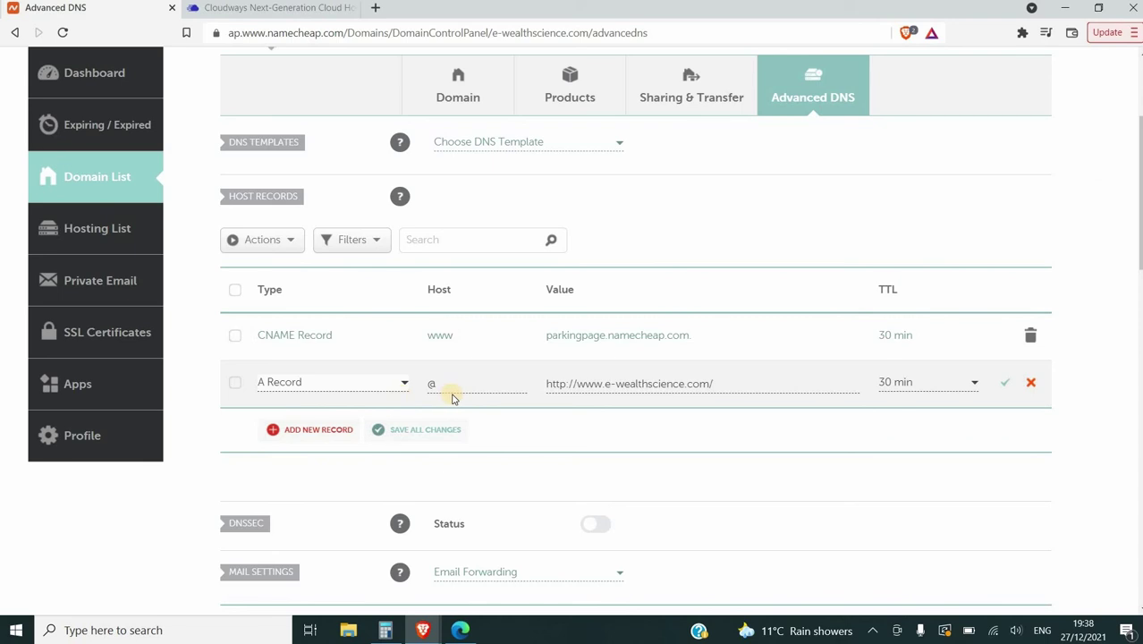
click(1030, 335)
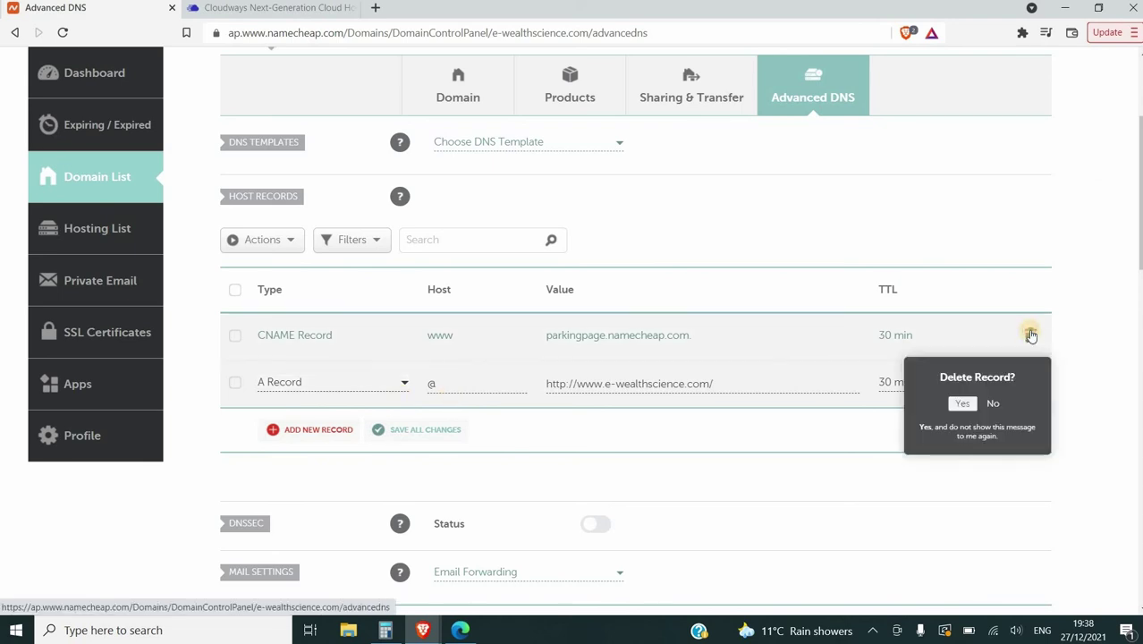
click(967, 408)
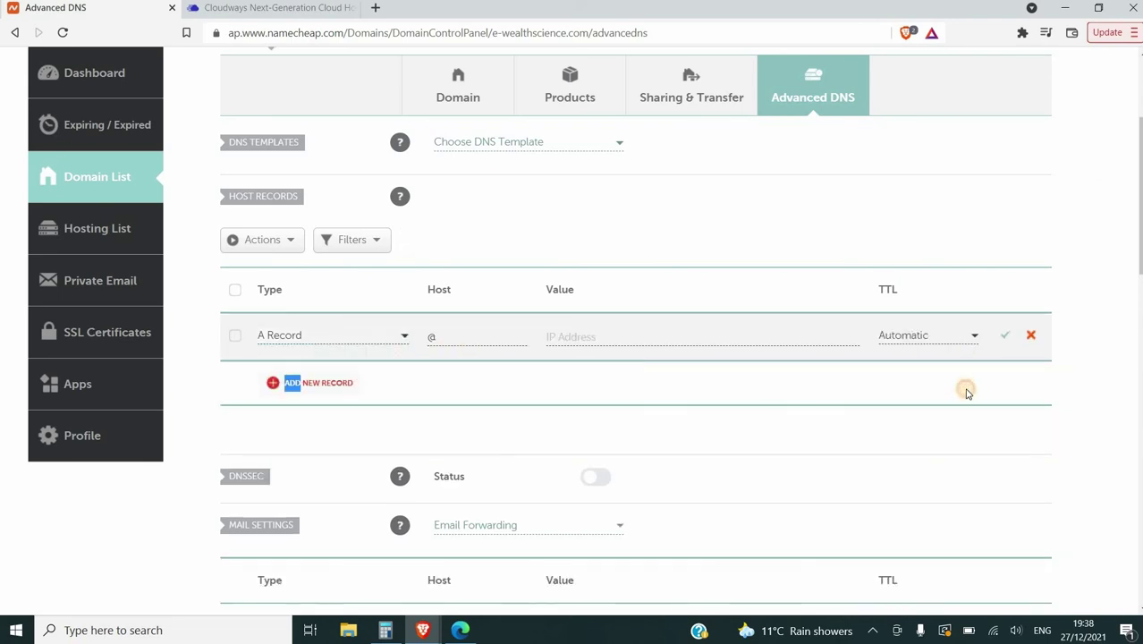
Keep the @ record as an A Record, paste the server IP as its value, and remove the invalid extra text
click(344, 336)
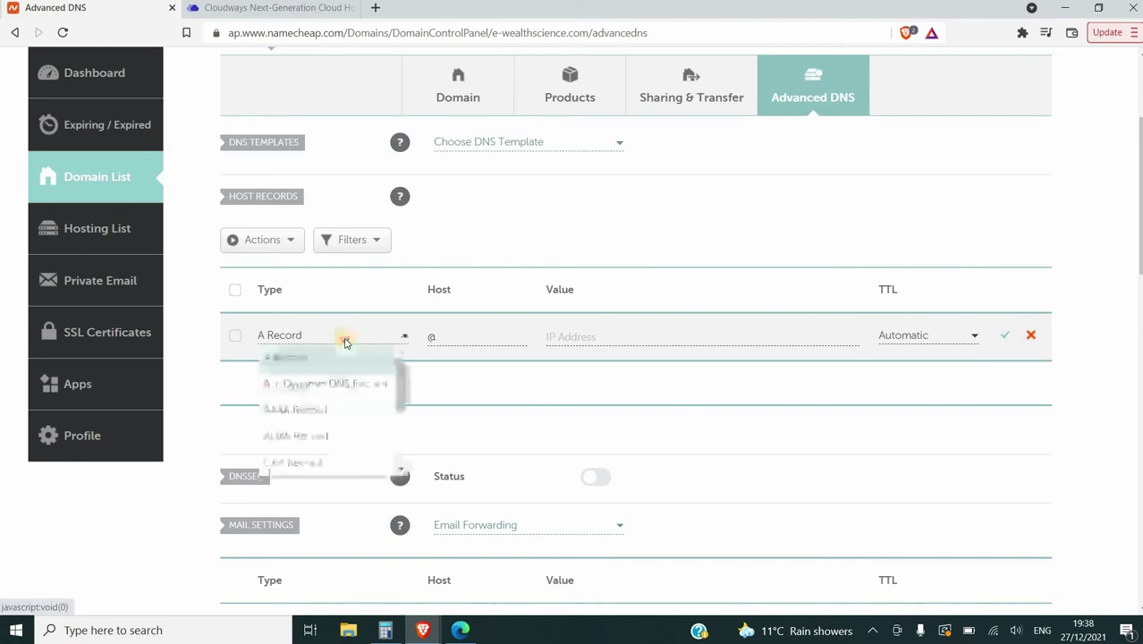
click(344, 358)
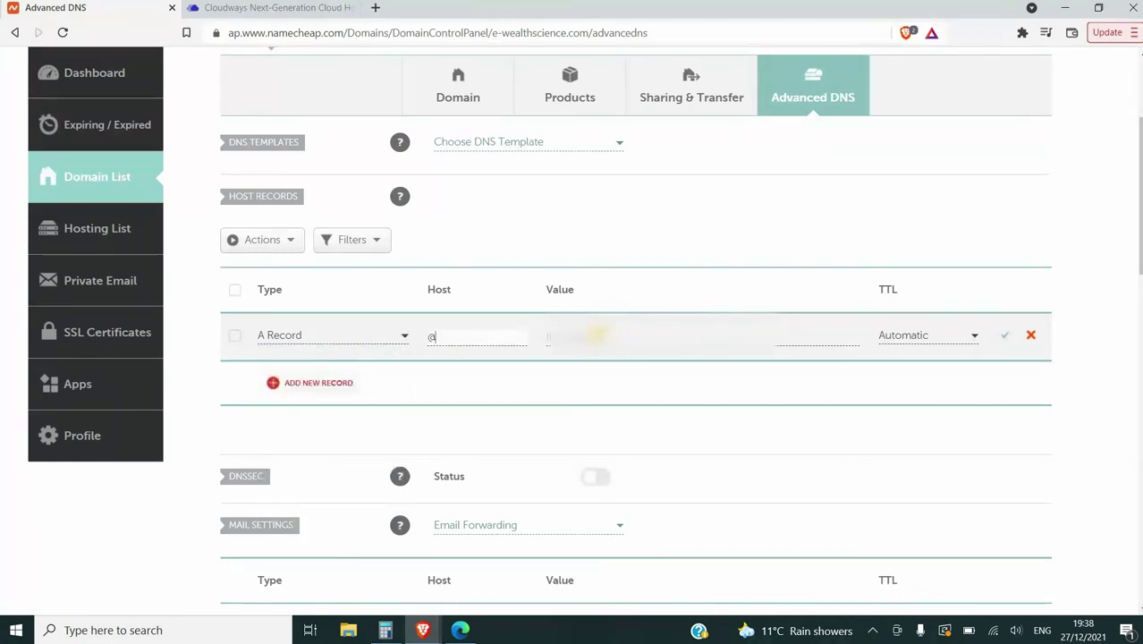
click(548, 336)
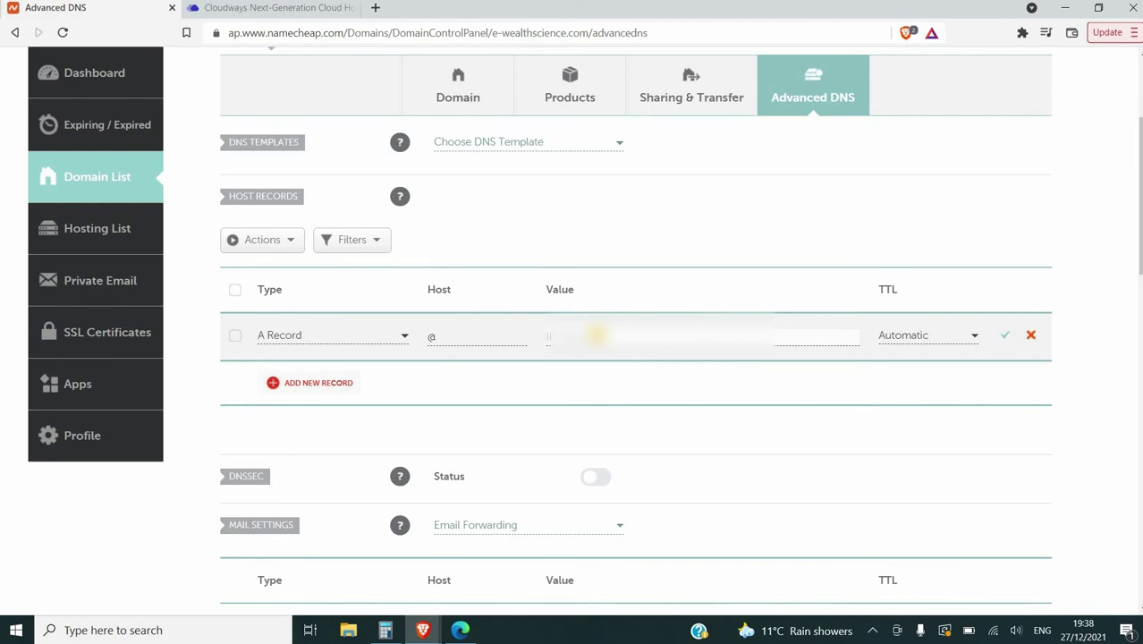
key(ctrl+v)
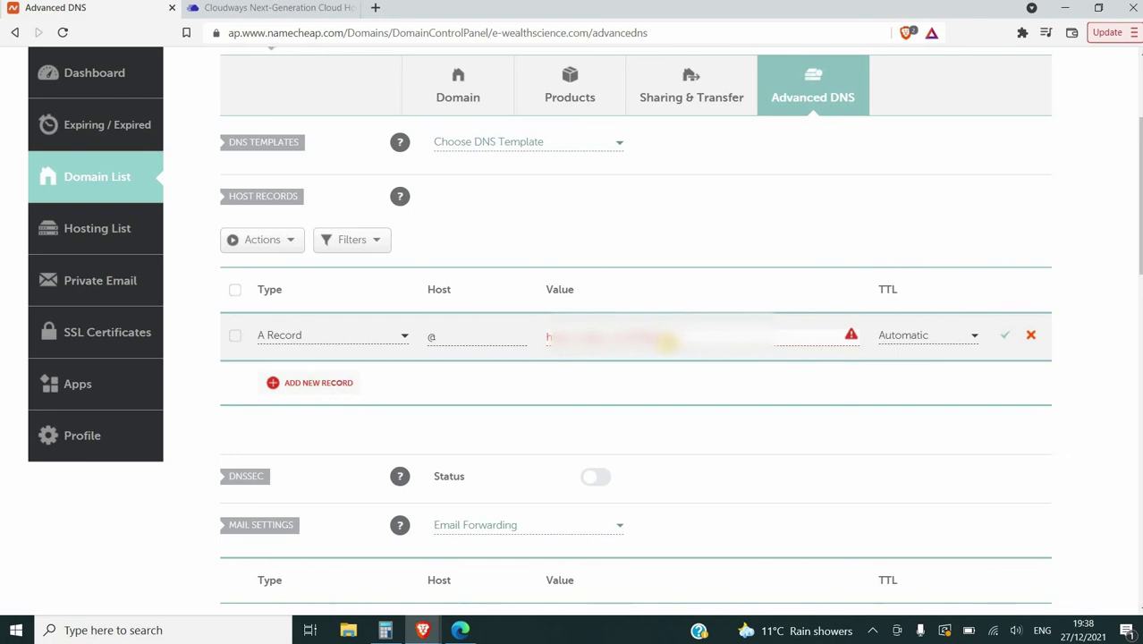
drag(678, 338, 535, 349)
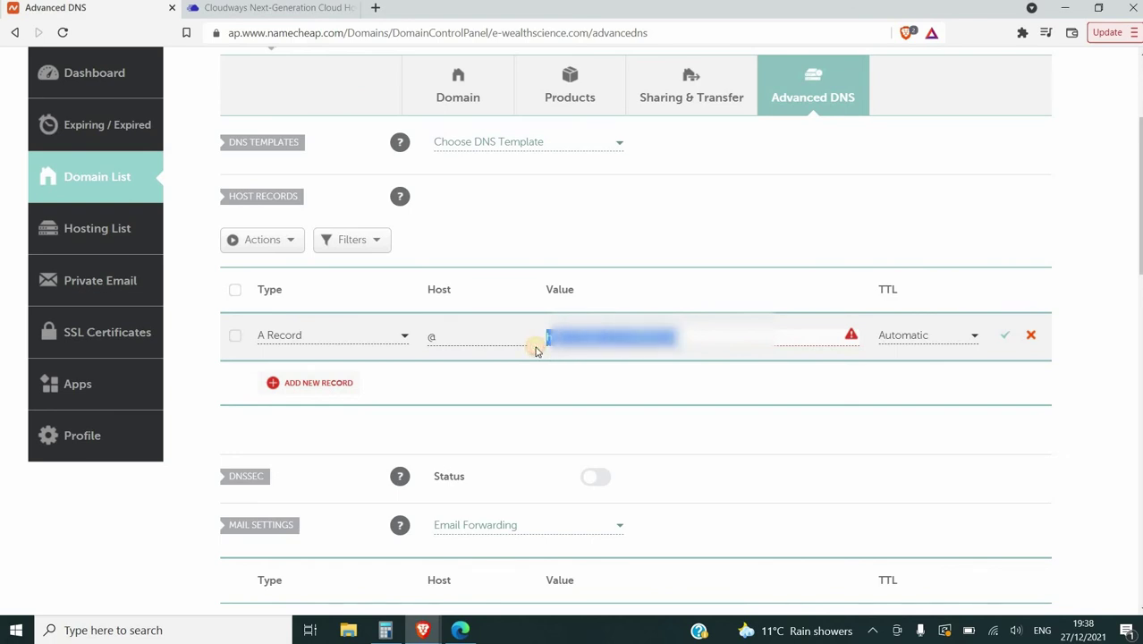
key(BackSpace)
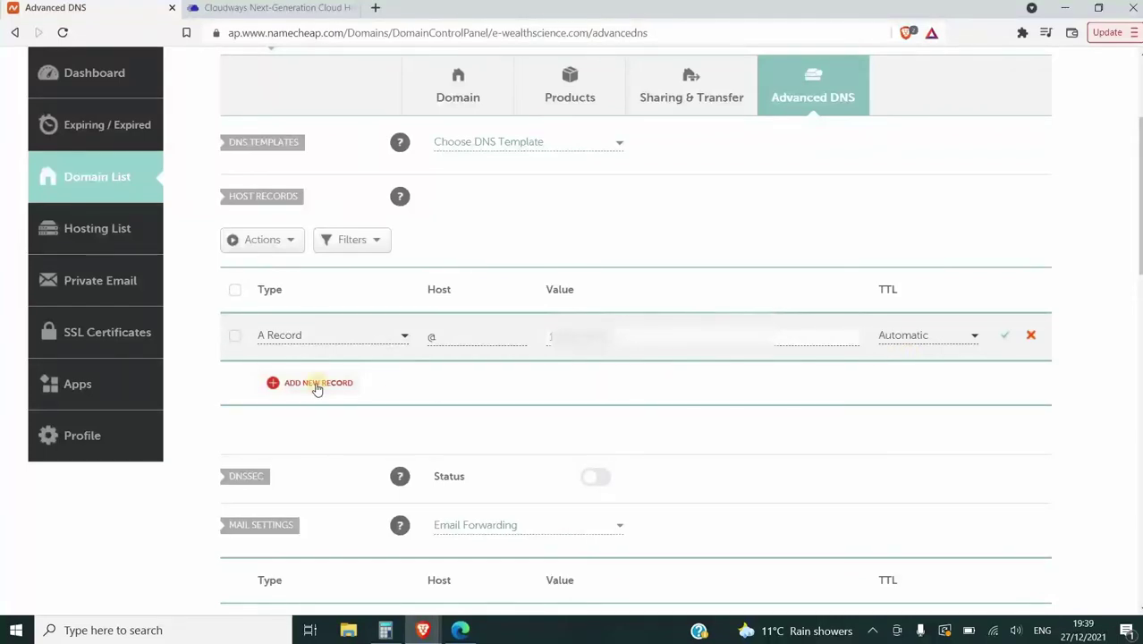
Add a new CNAME Record with host www pointing to e-wealthscience.com
click(302, 383)
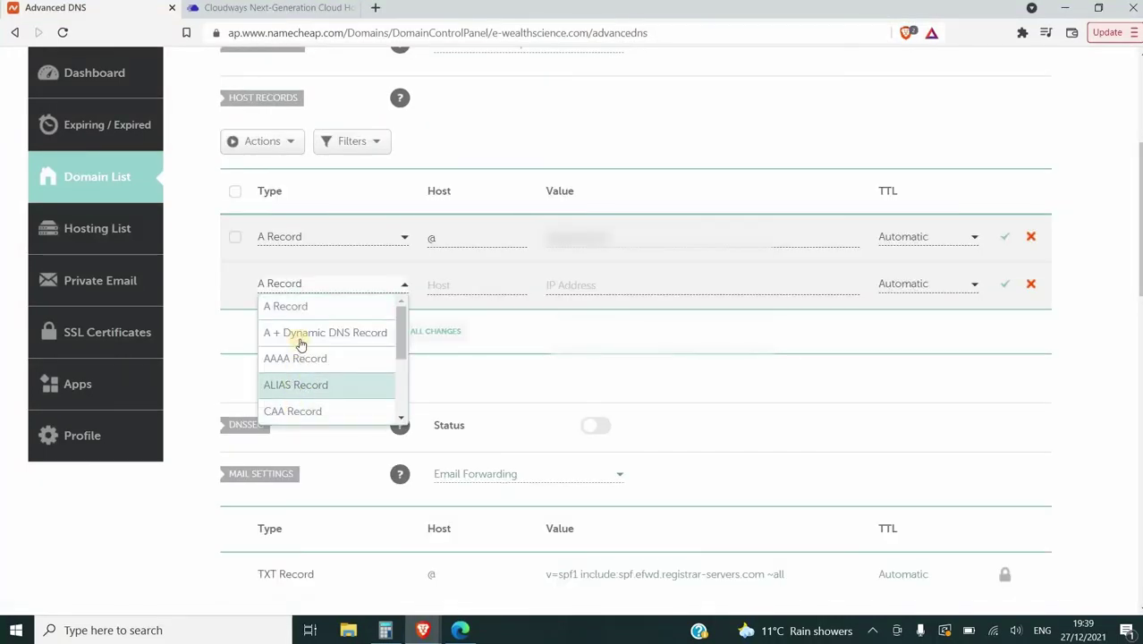
click(405, 326)
drag(405, 327, 403, 360)
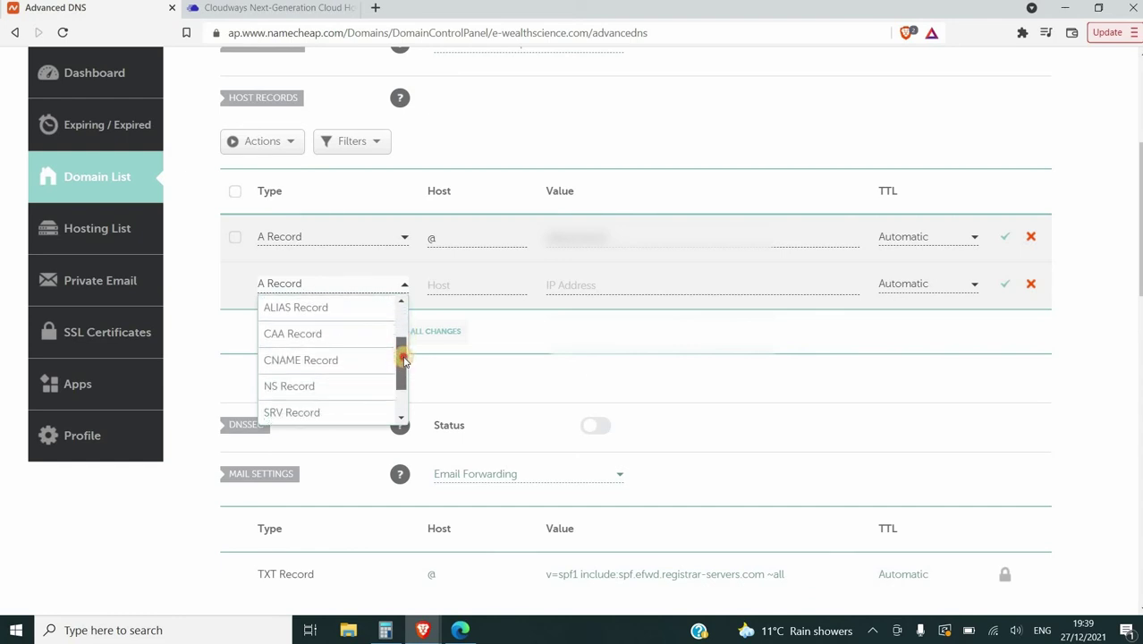
click(324, 361)
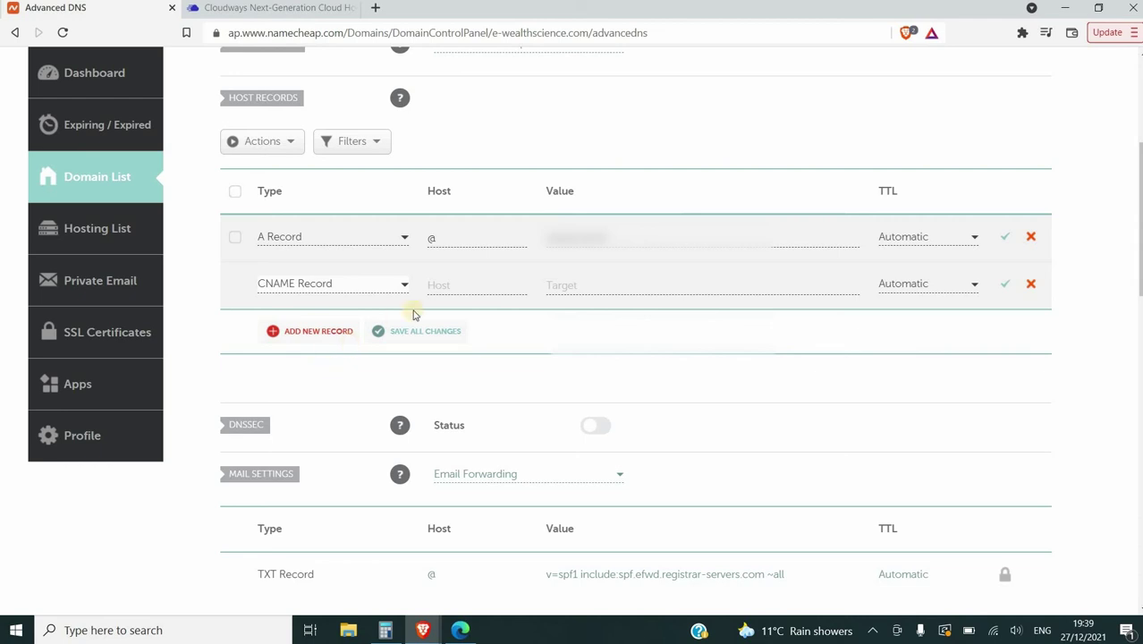
click(452, 283)
text(www)
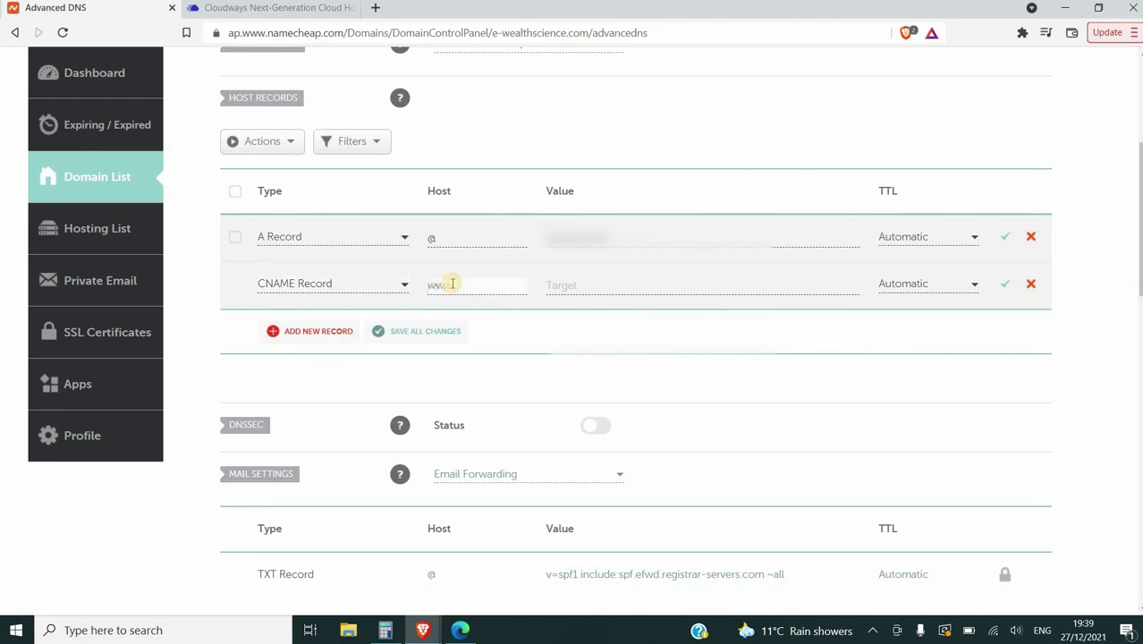
click(568, 288)
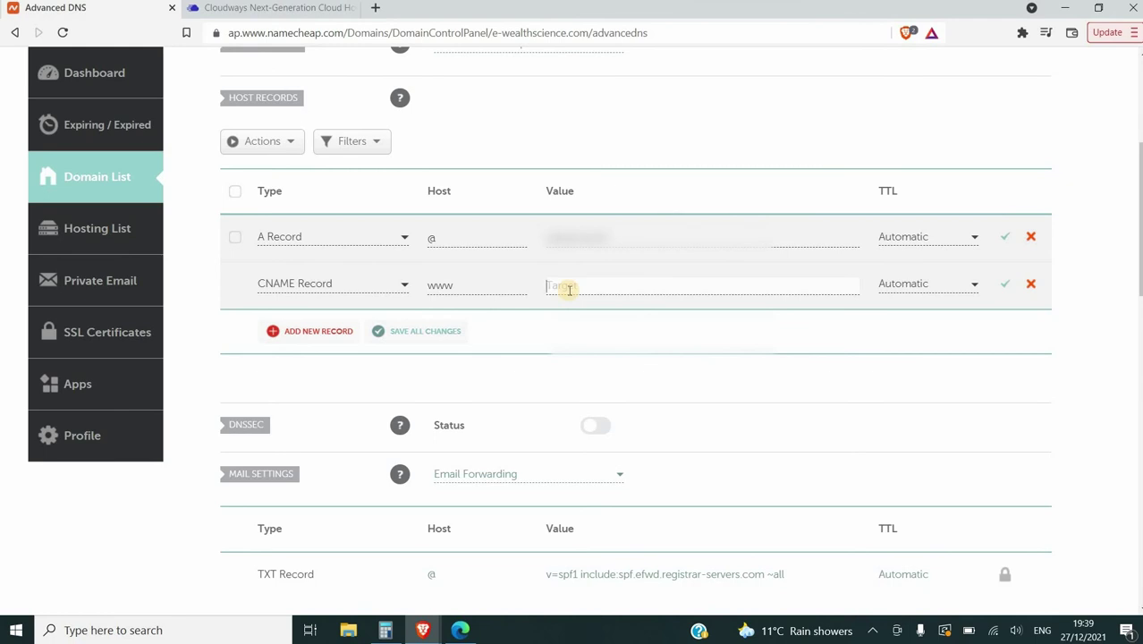
text(e-wealthscience.com)
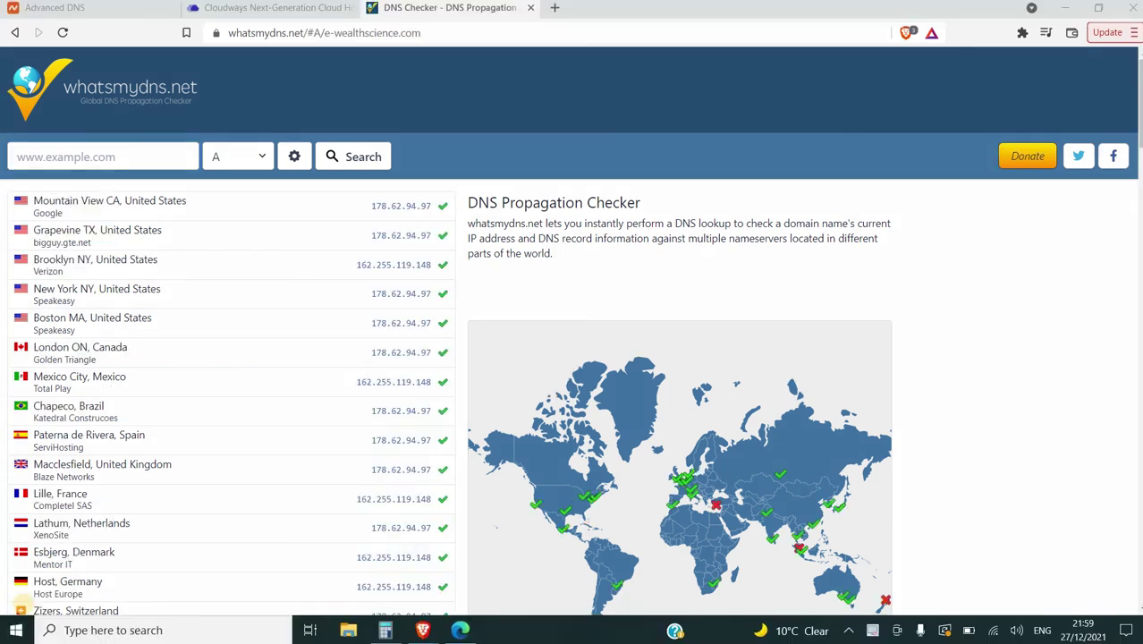
Run a whatsmydns.net A-record check for e-wealthscience.com, then open the live site from Cloudways
click(113, 159)
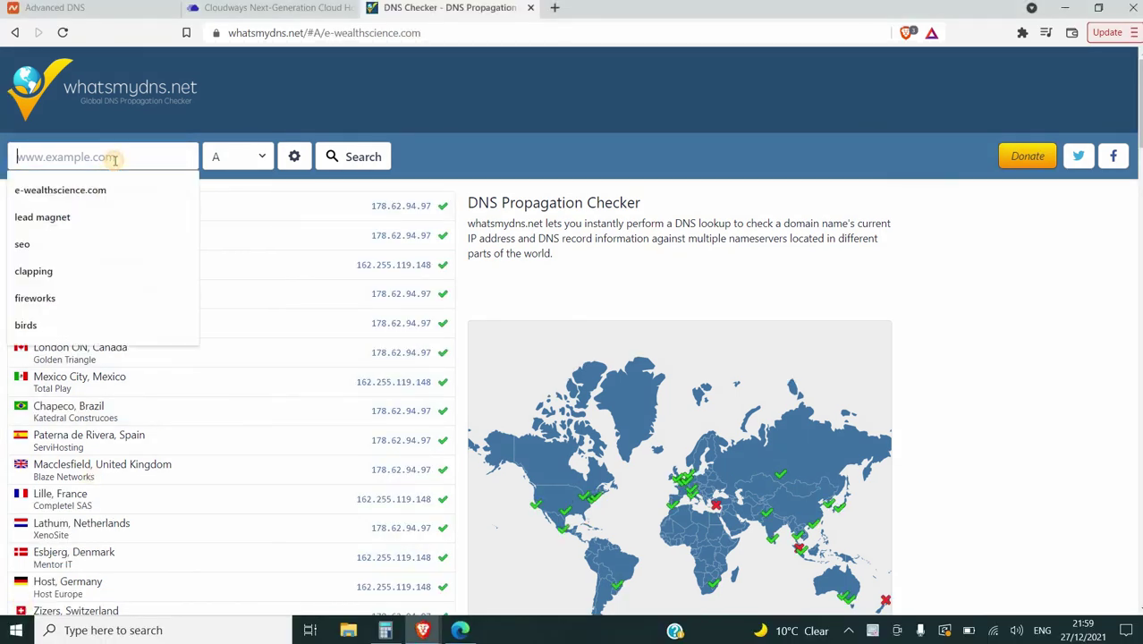
click(102, 187)
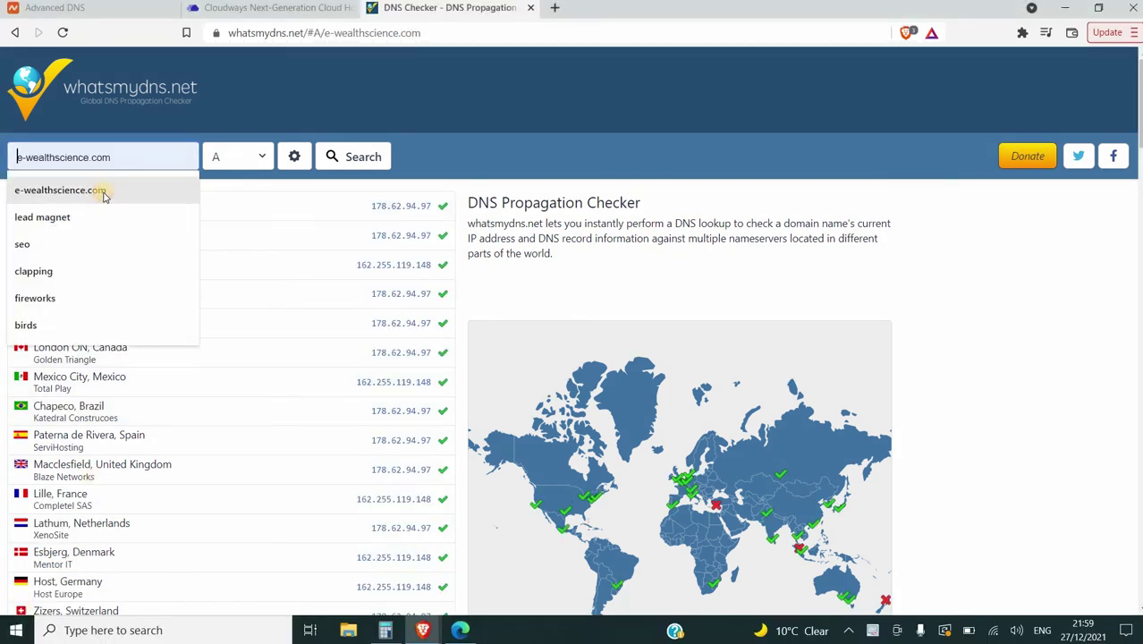
click(361, 156)
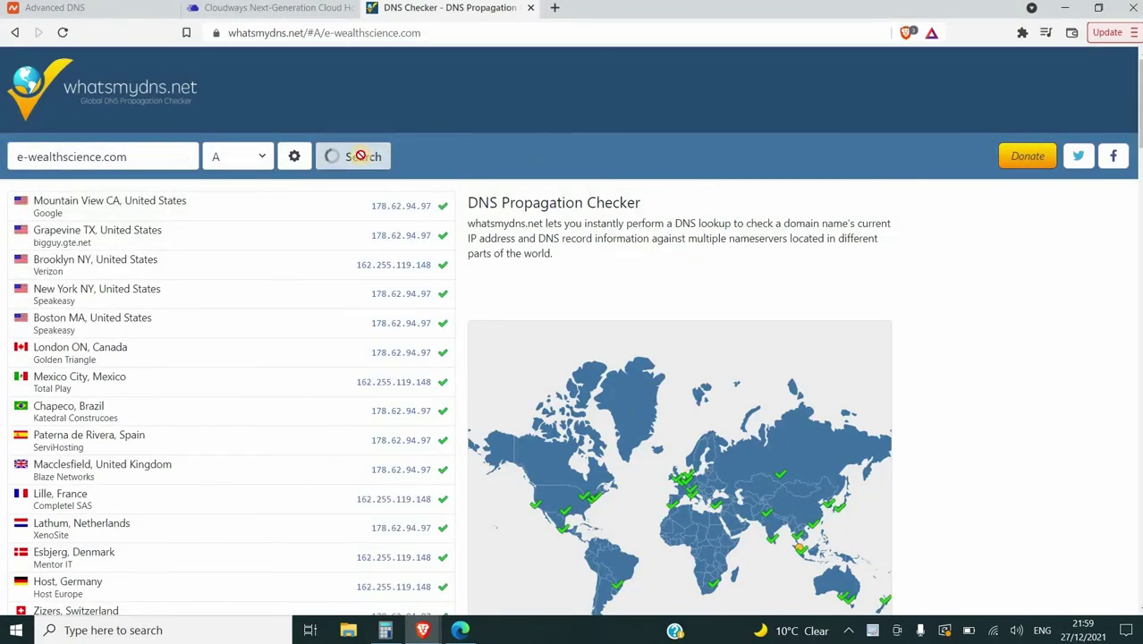
key(ctrl+shift+Tab)
click(440, 310)
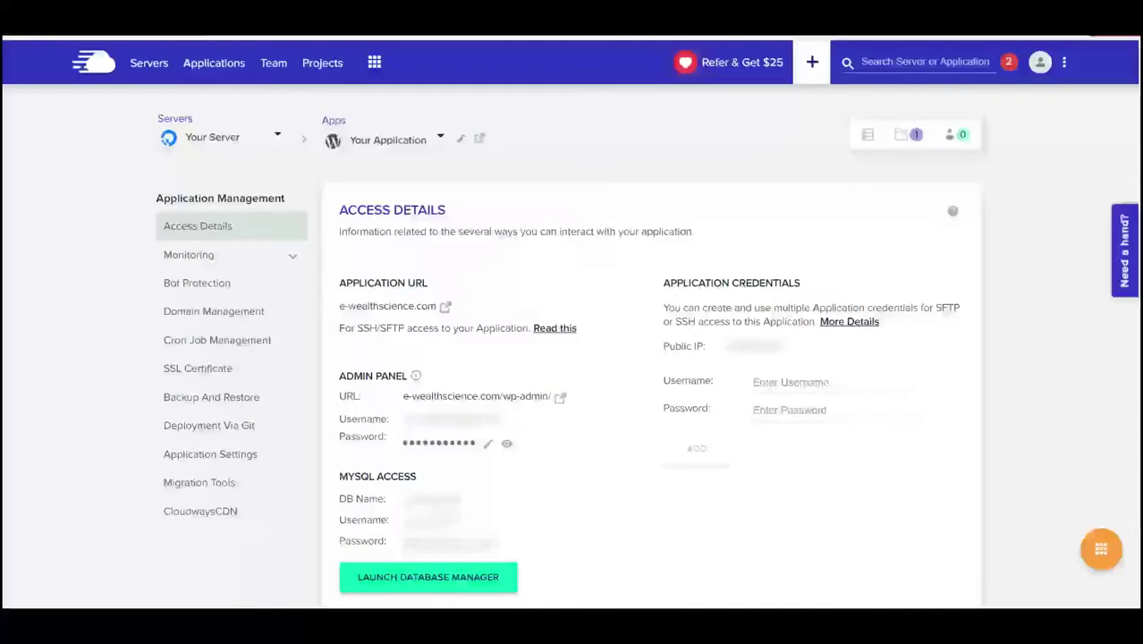
Log in to the e-wealthscience.com WordPress admin with the account username and password, and save the login in the browser
click(279, 8)
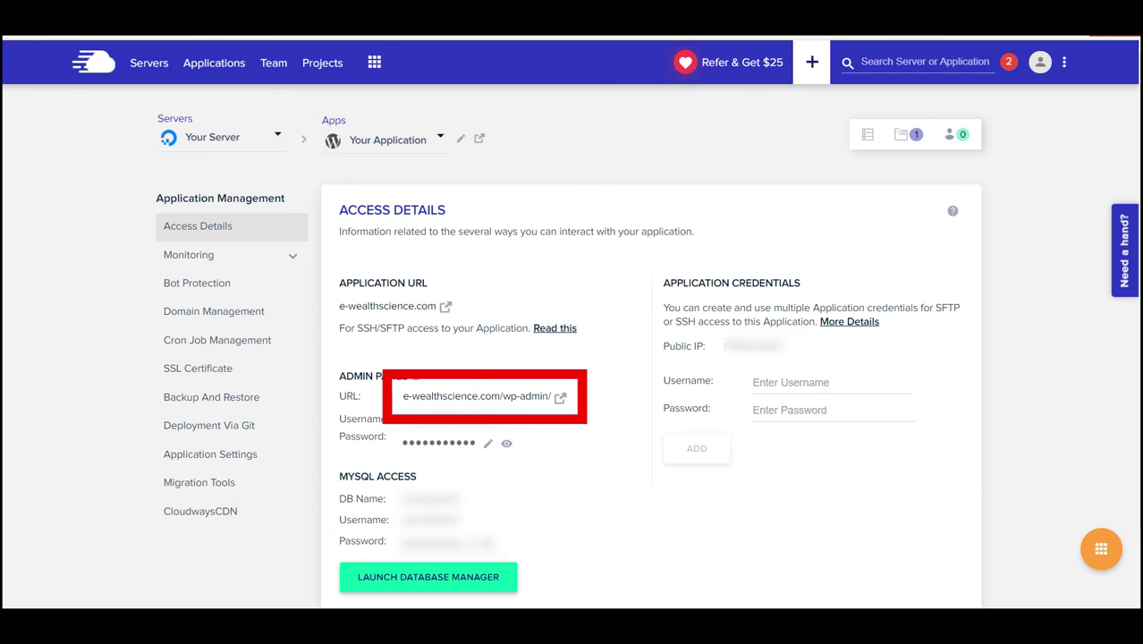
click(559, 397)
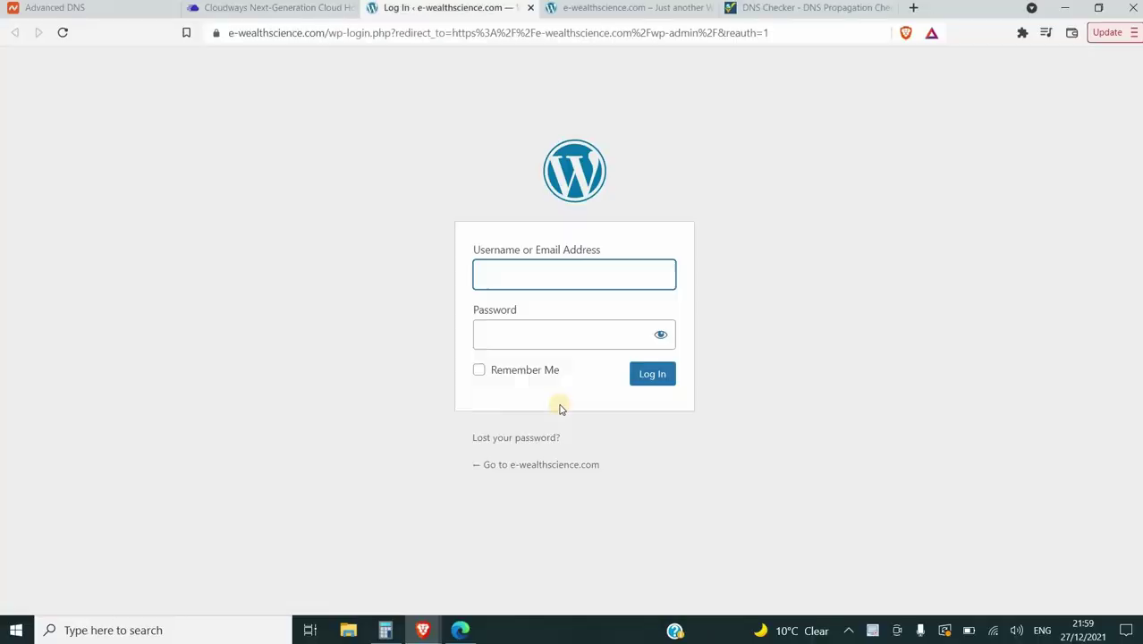
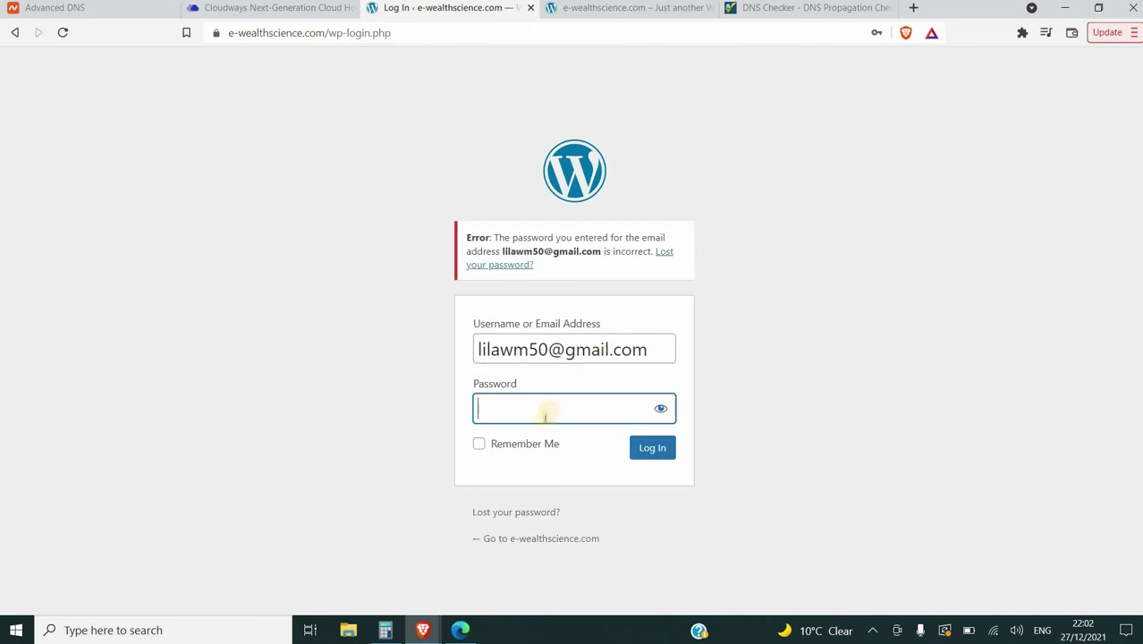
key(ctrl+v)
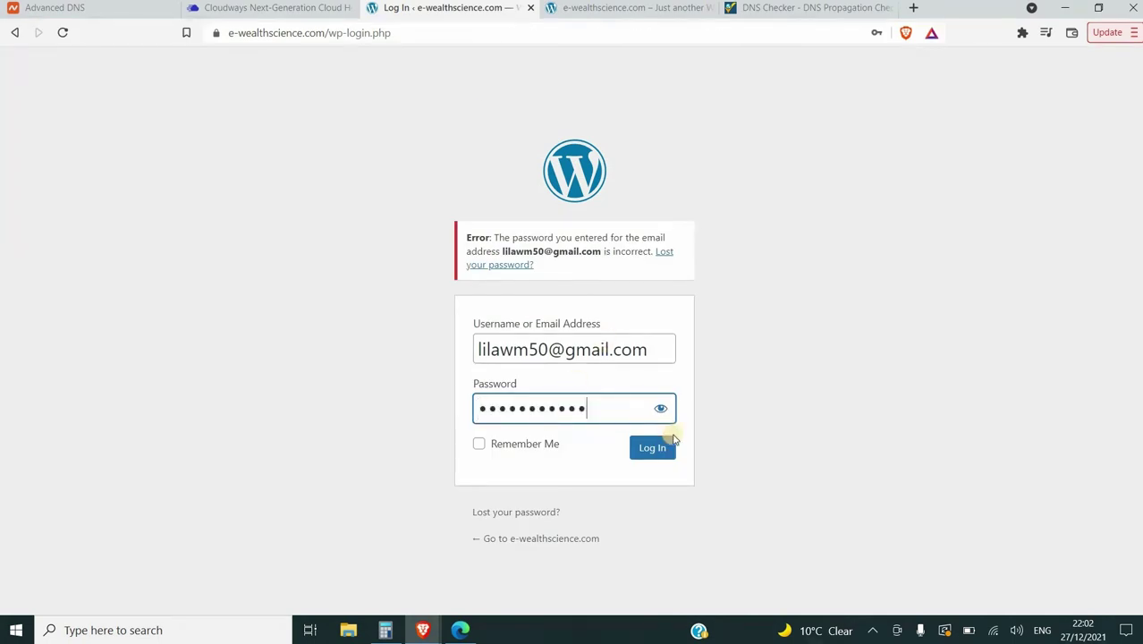
click(655, 452)
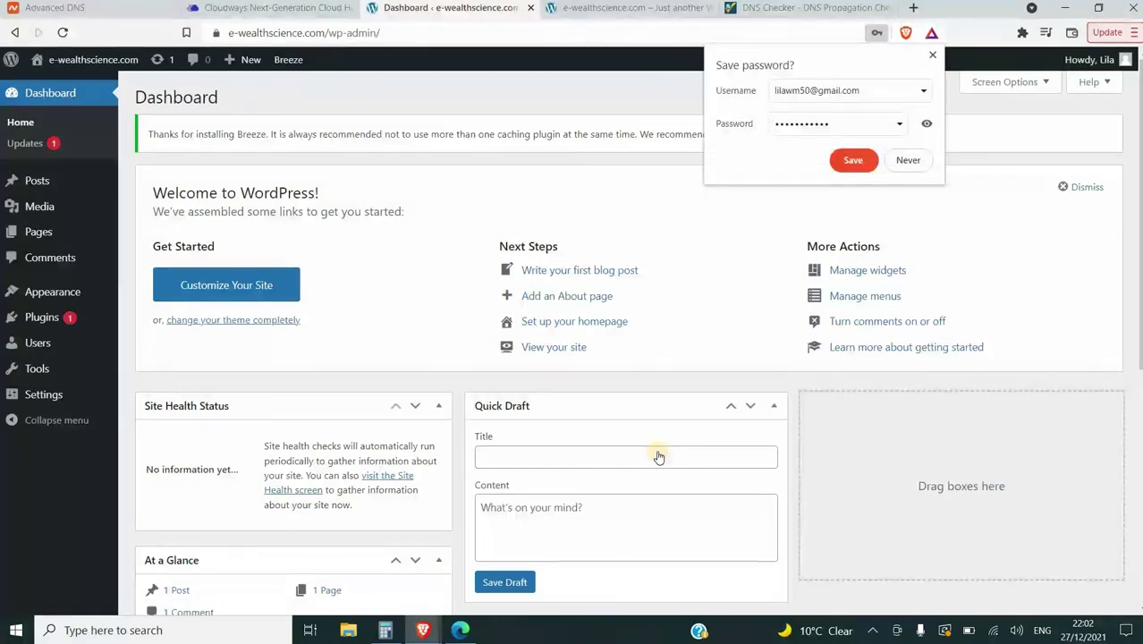
click(850, 163)
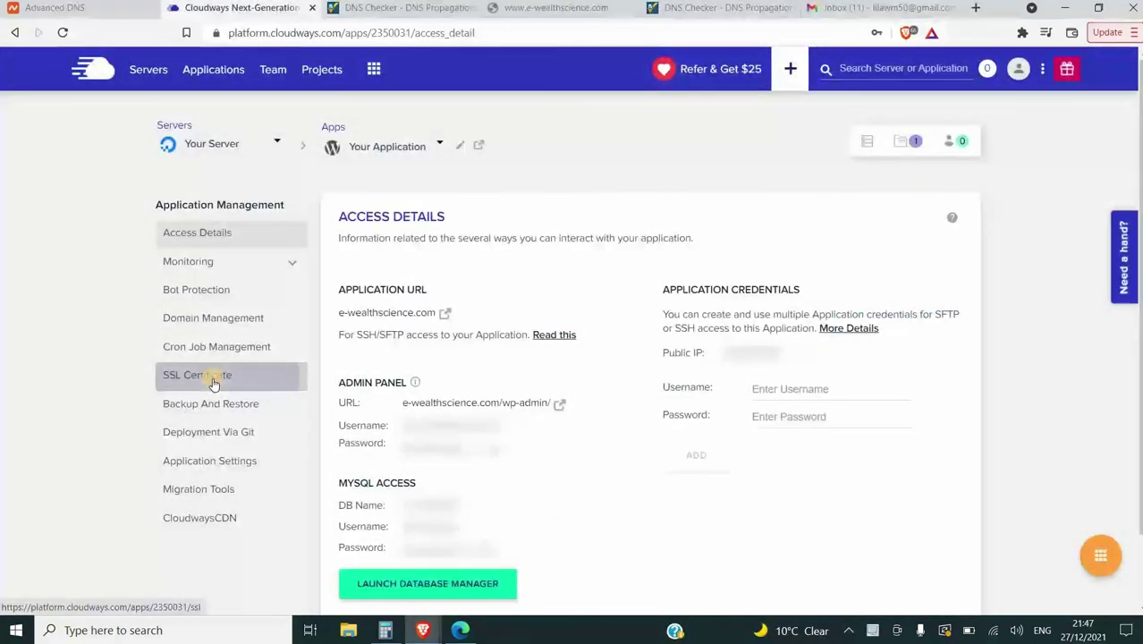
Install a Let's Encrypt certificate for e-wealthscience.com, registered to the owner's email address
click(214, 384)
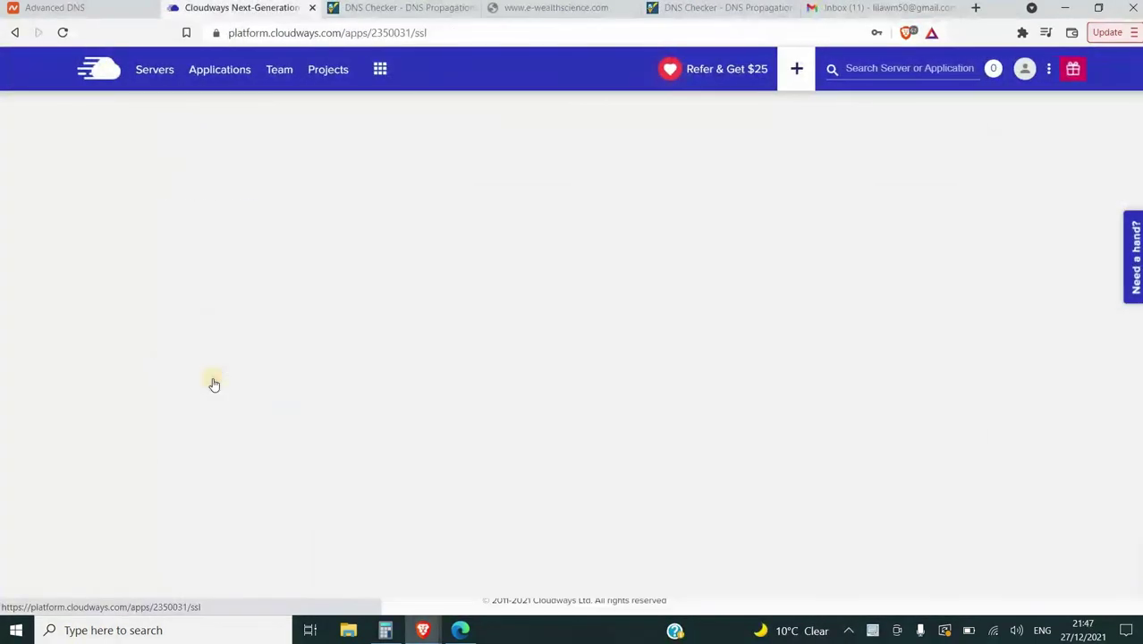
click(473, 418)
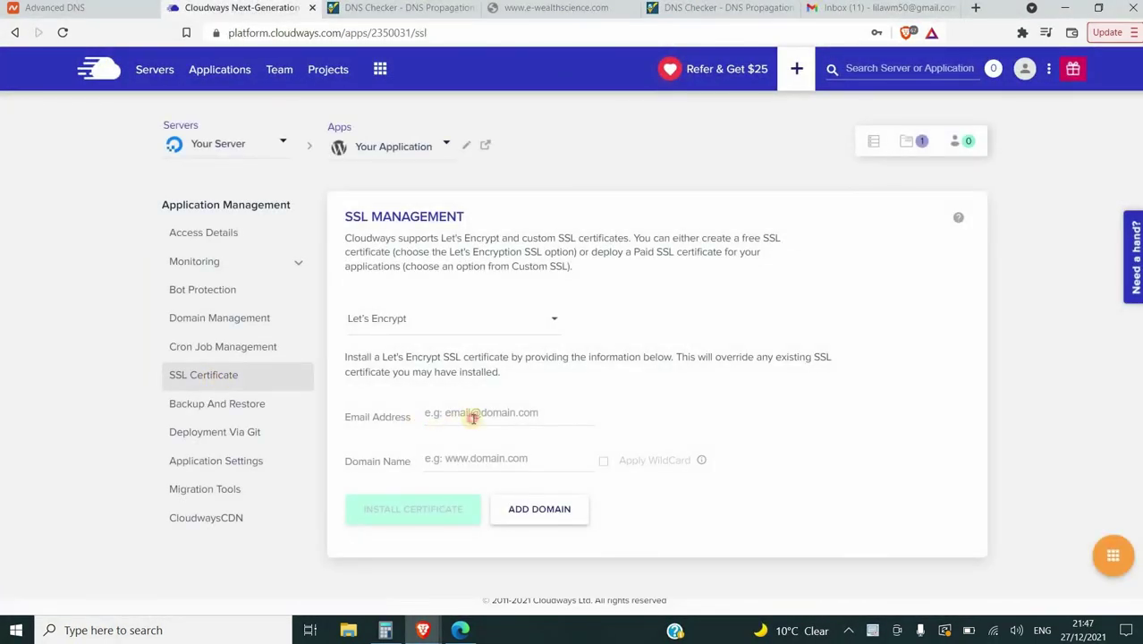
text(l)
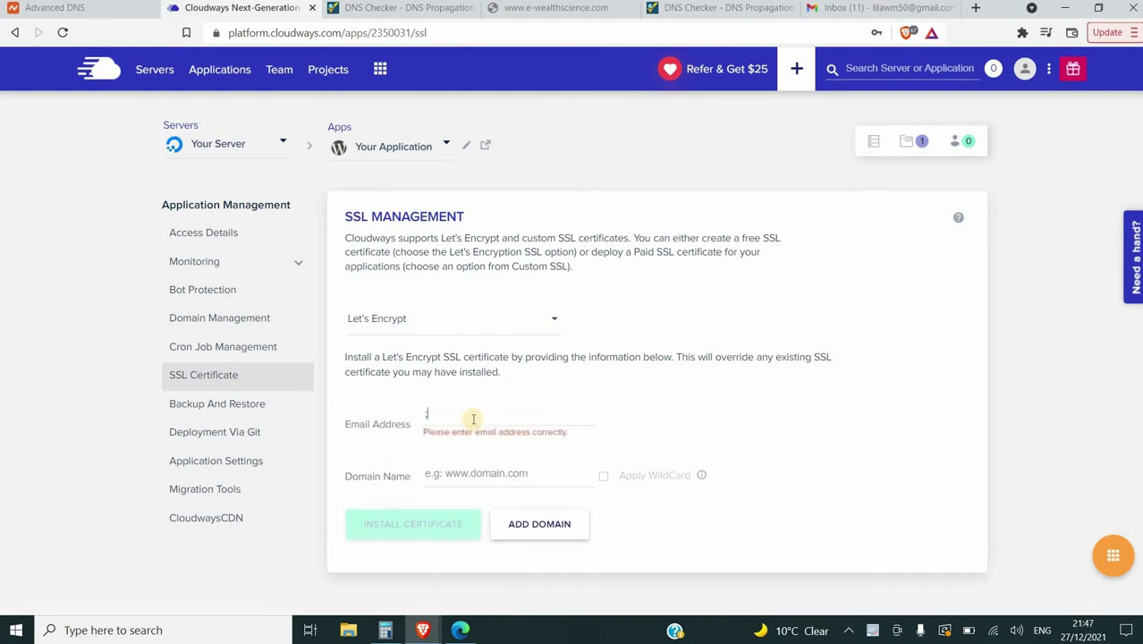
key(BackSpace)
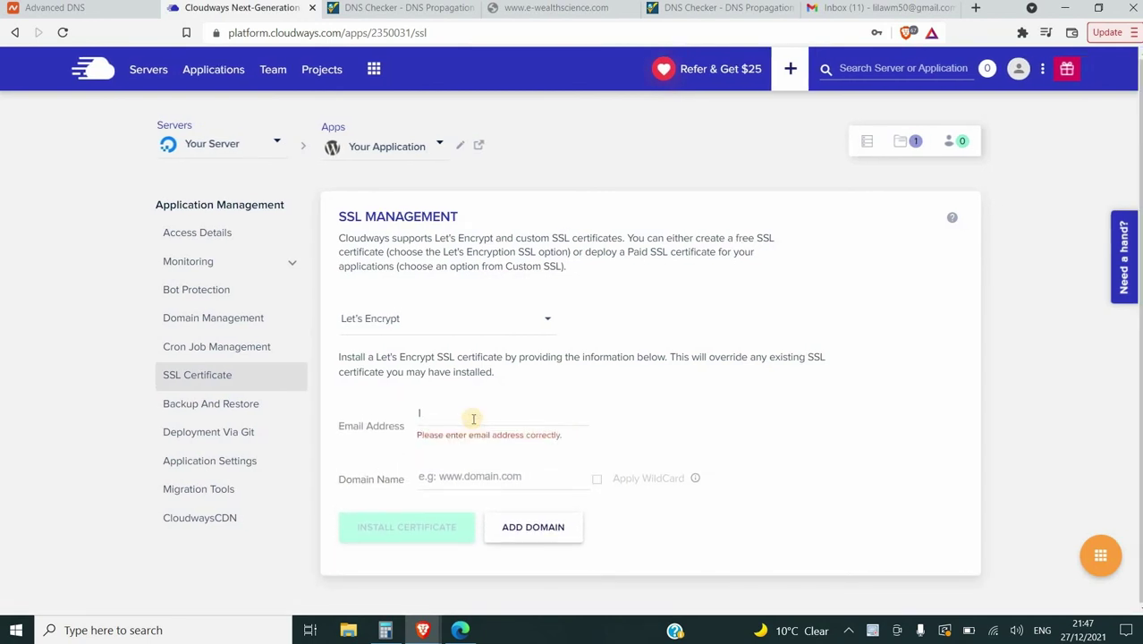
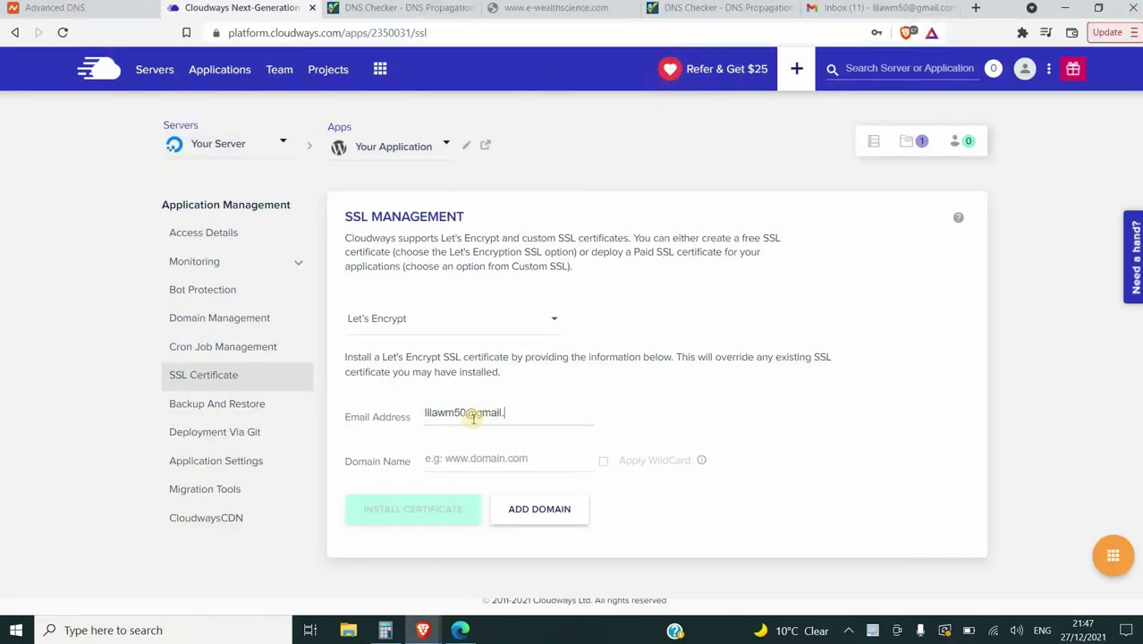
click(470, 454)
click(470, 453)
text(e-we)
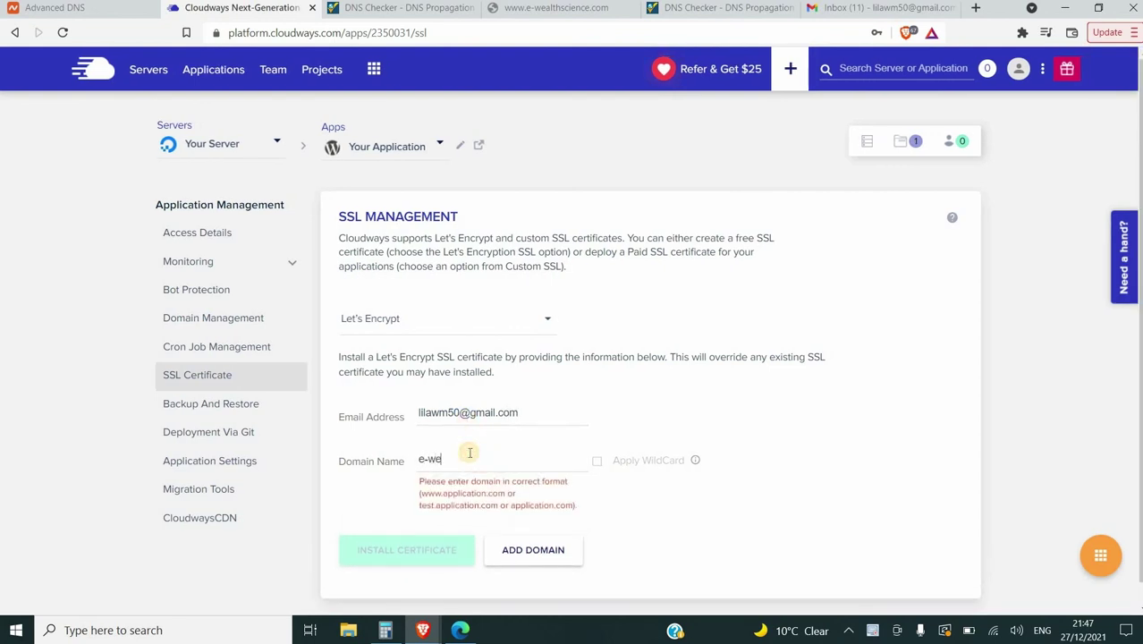
text(althscience.com)
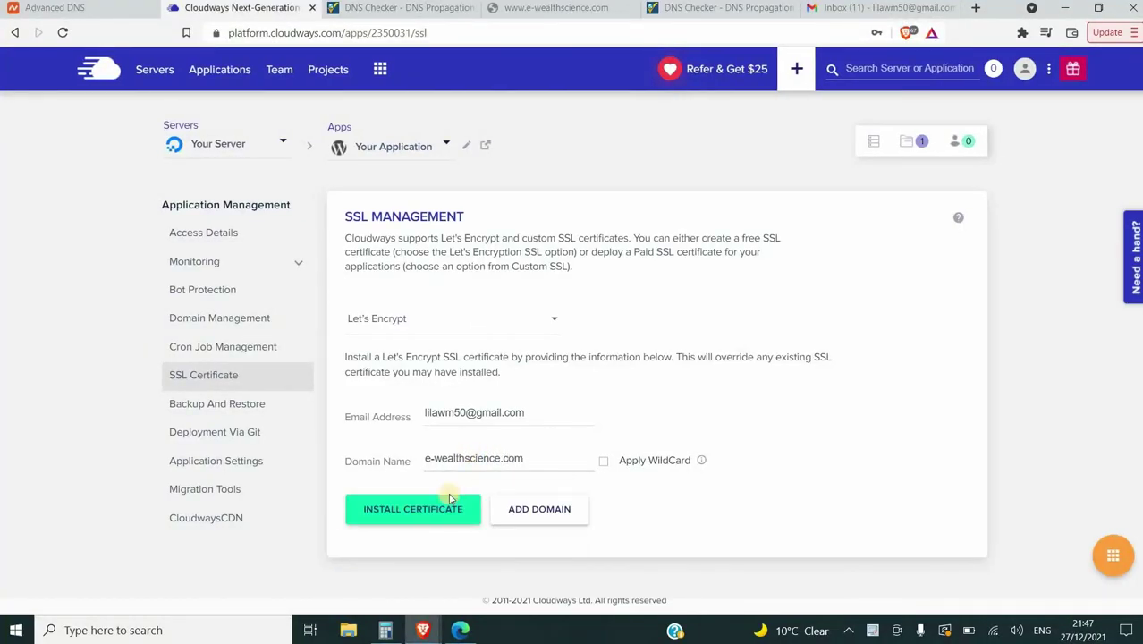
click(433, 517)
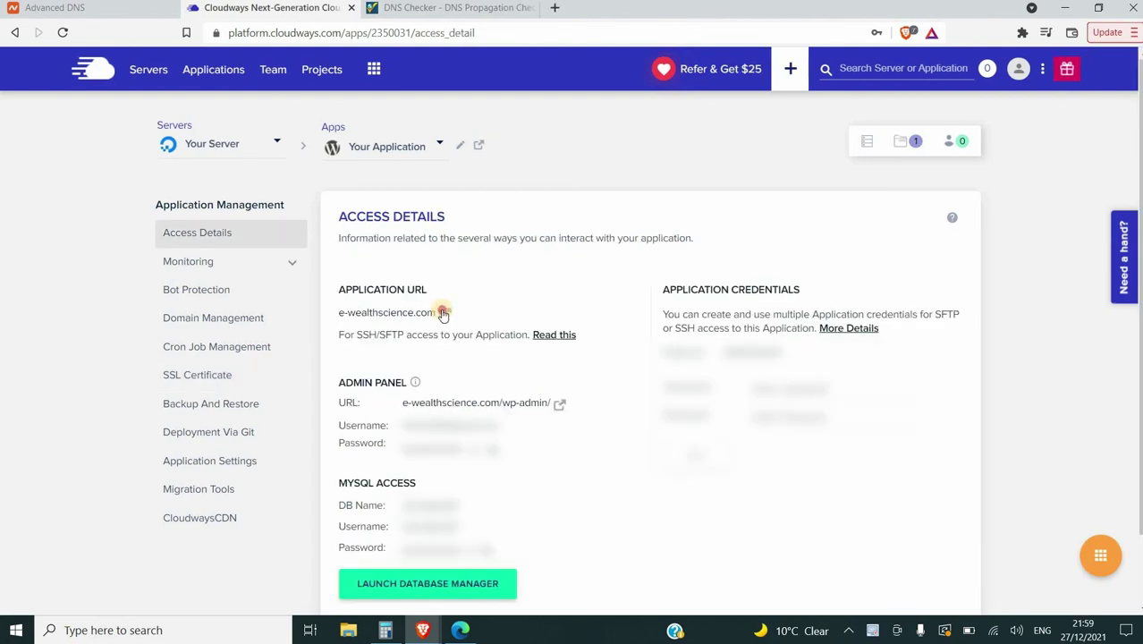
Copy the application URL, then go to the Add-ons page from the apps menu
click(443, 312)
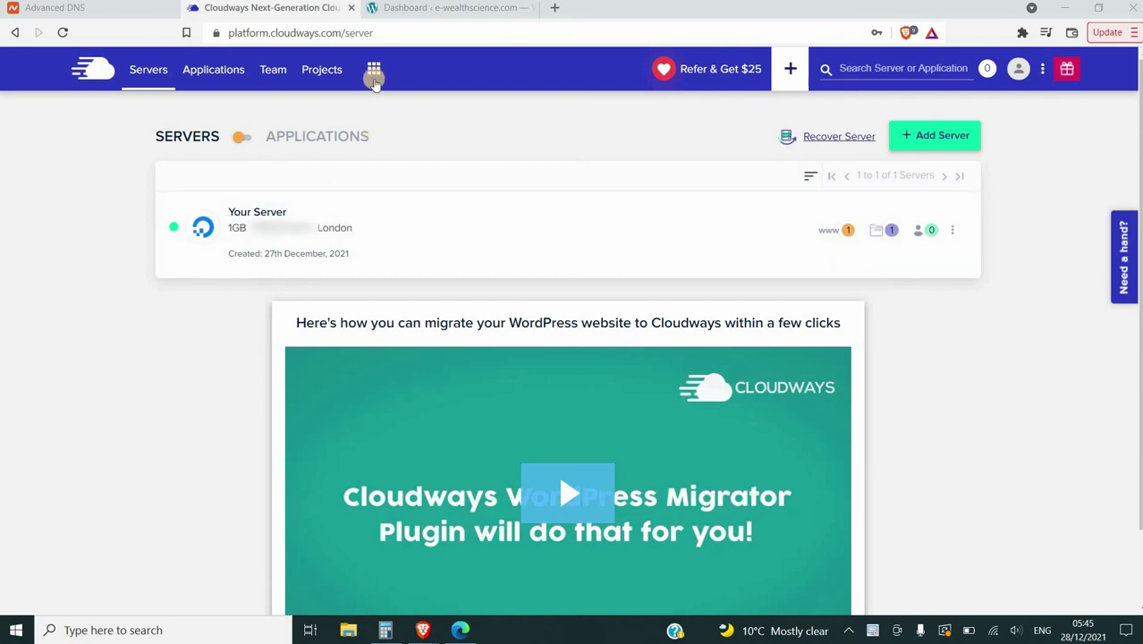
click(374, 72)
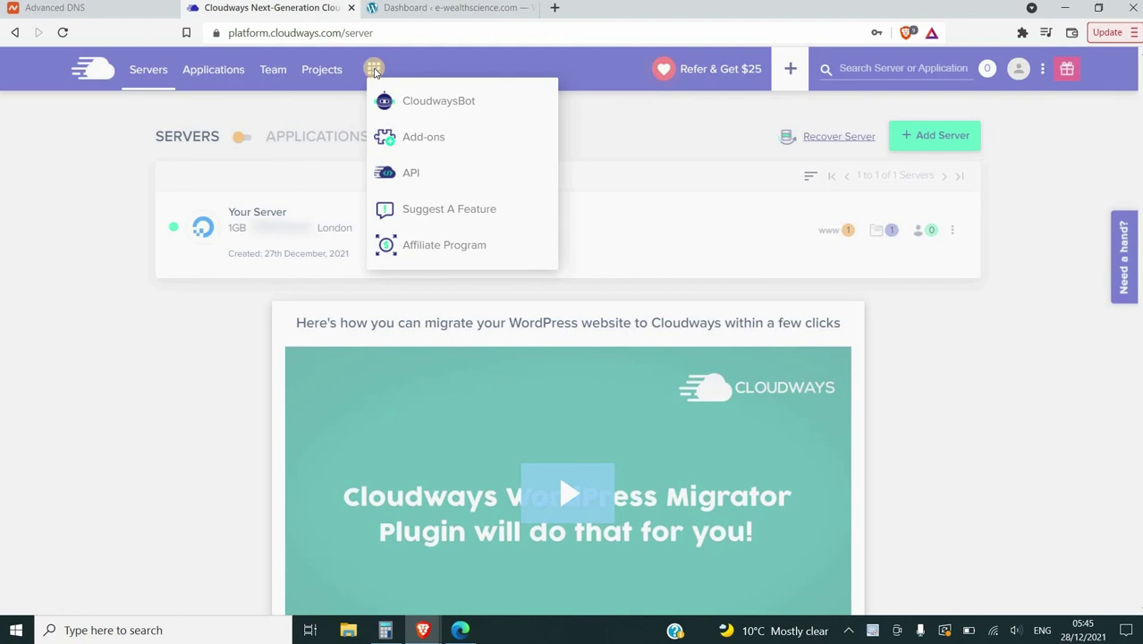
click(398, 134)
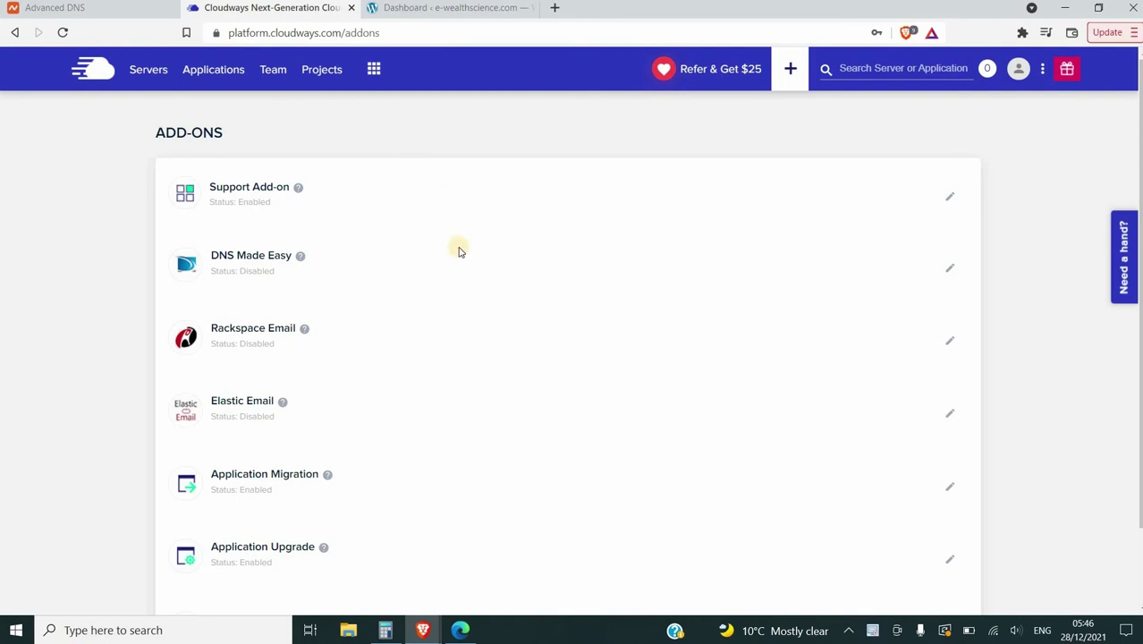
Open Rackspace Email settings and enter the new support mailbox's address on e-wealthscience.com
click(950, 347)
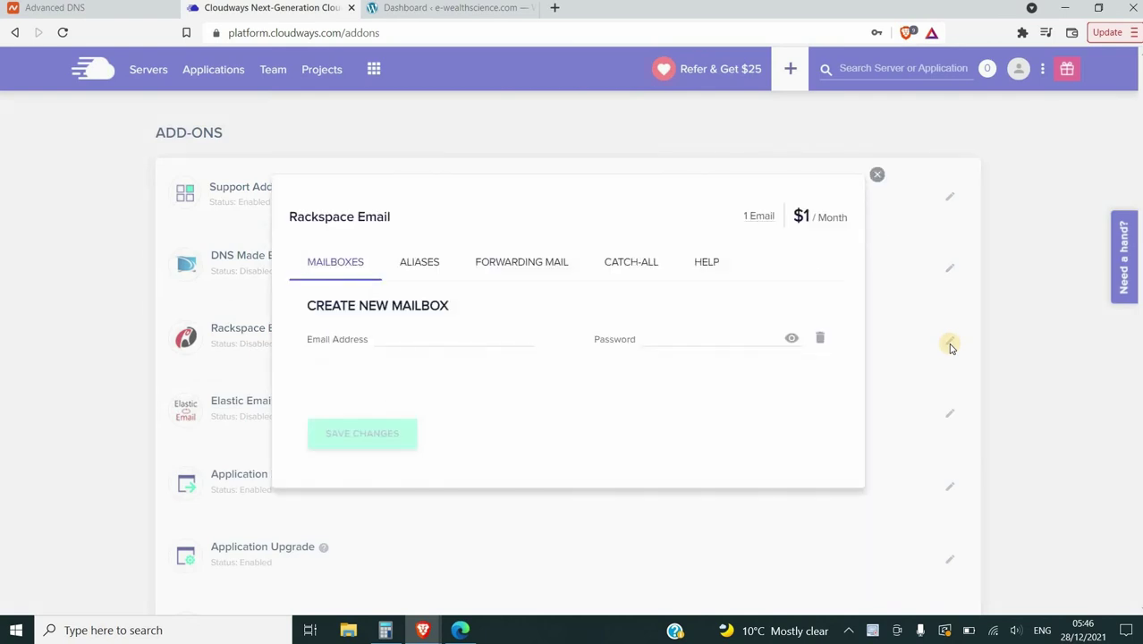
click(487, 341)
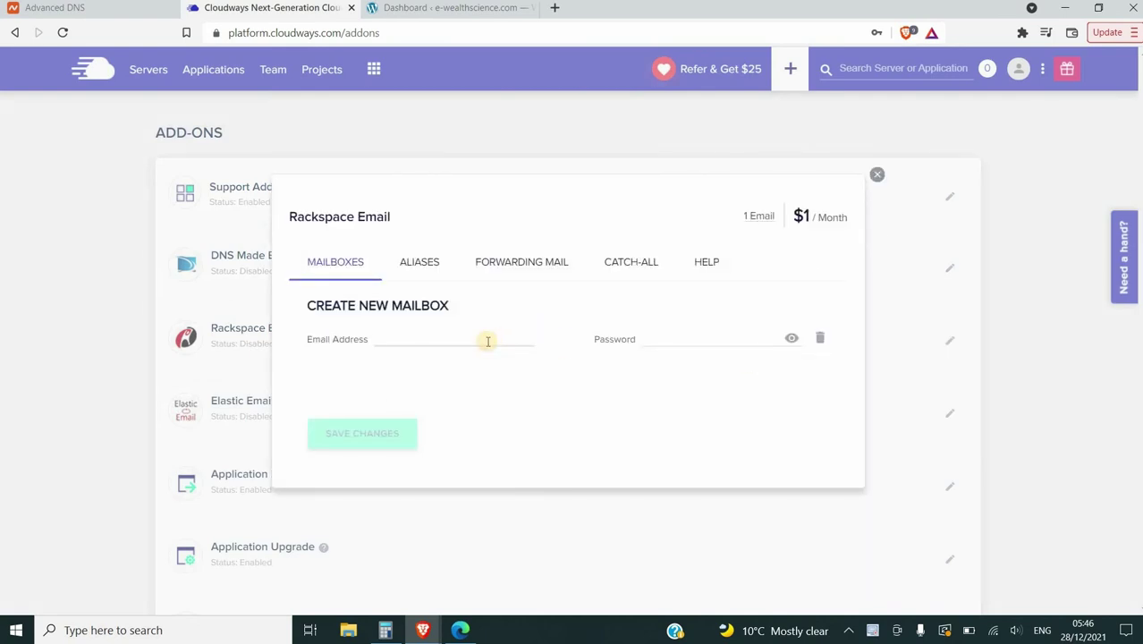
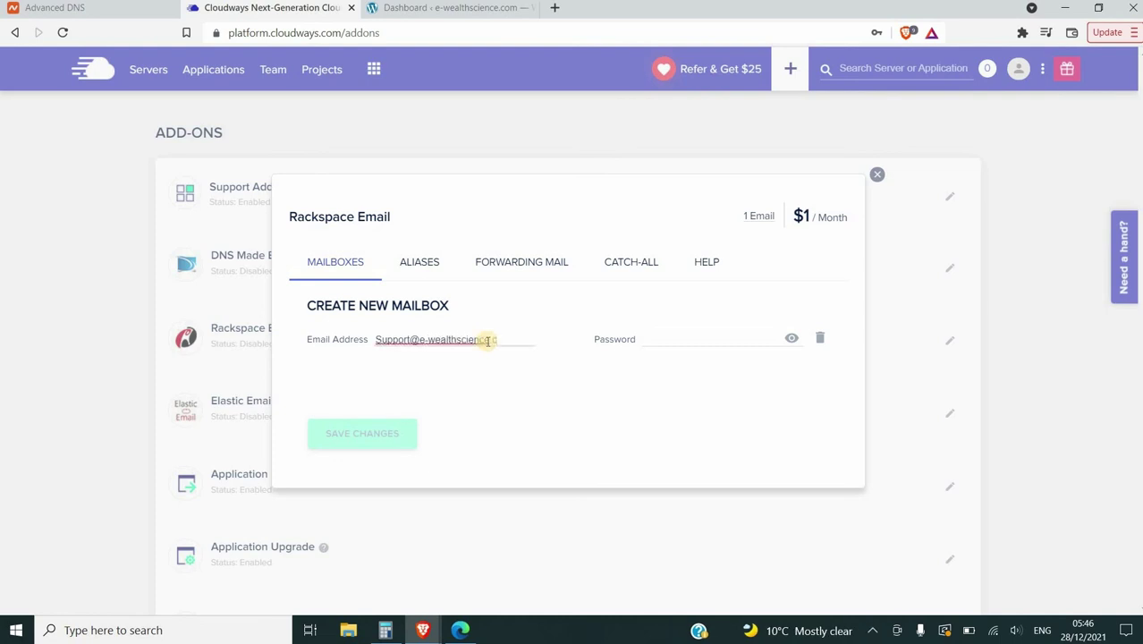
click(615, 339)
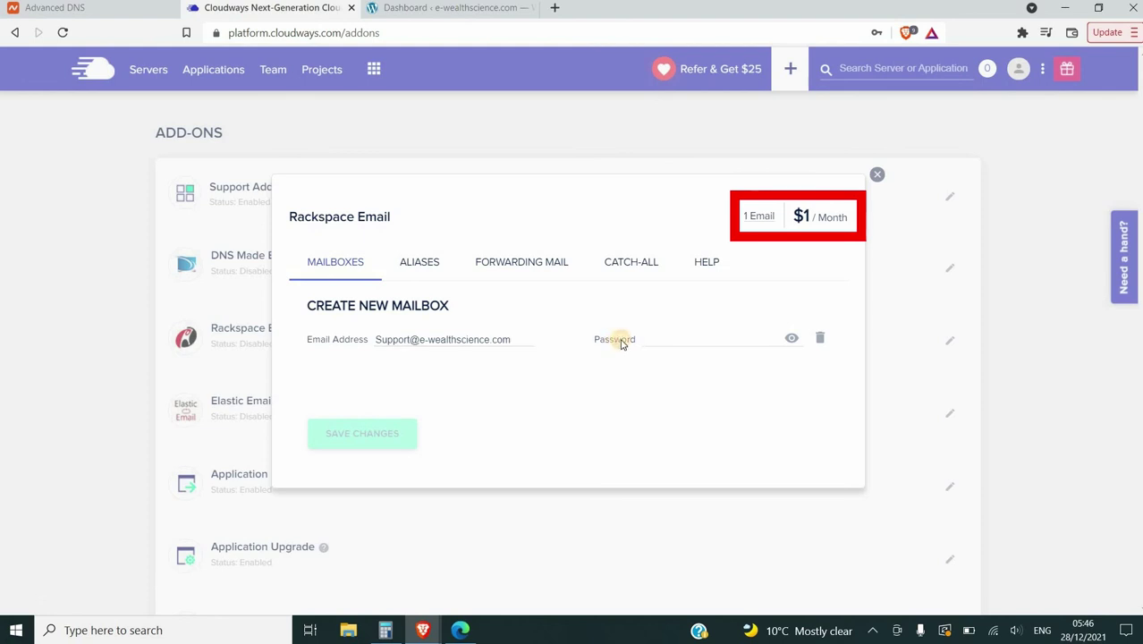